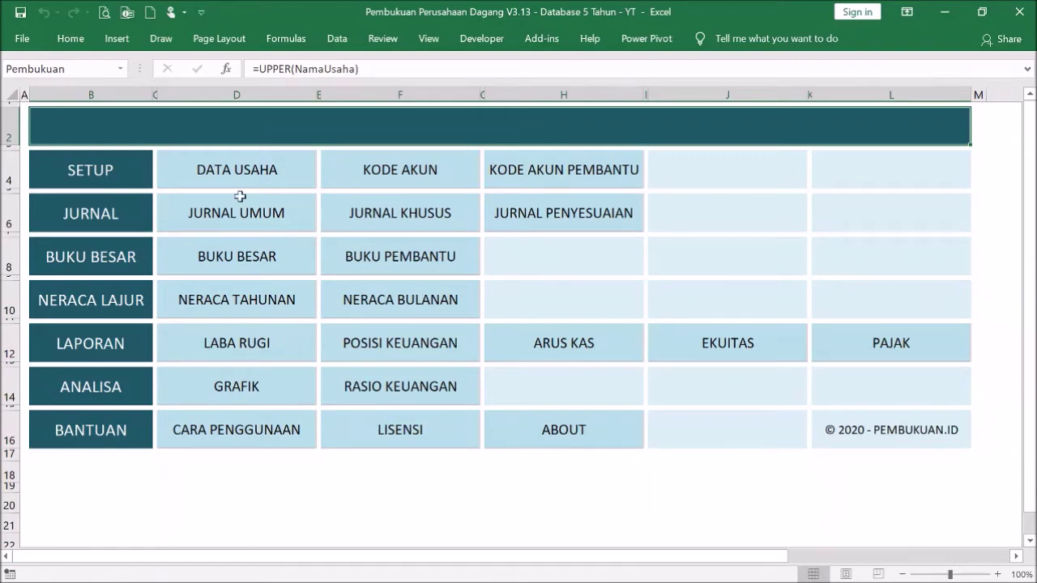
Open the DATA USAHA setup sheet and enter 1 jan 18 as the start date of the first year's period
{"action": "left_click", "coordinate": [240, 168]}
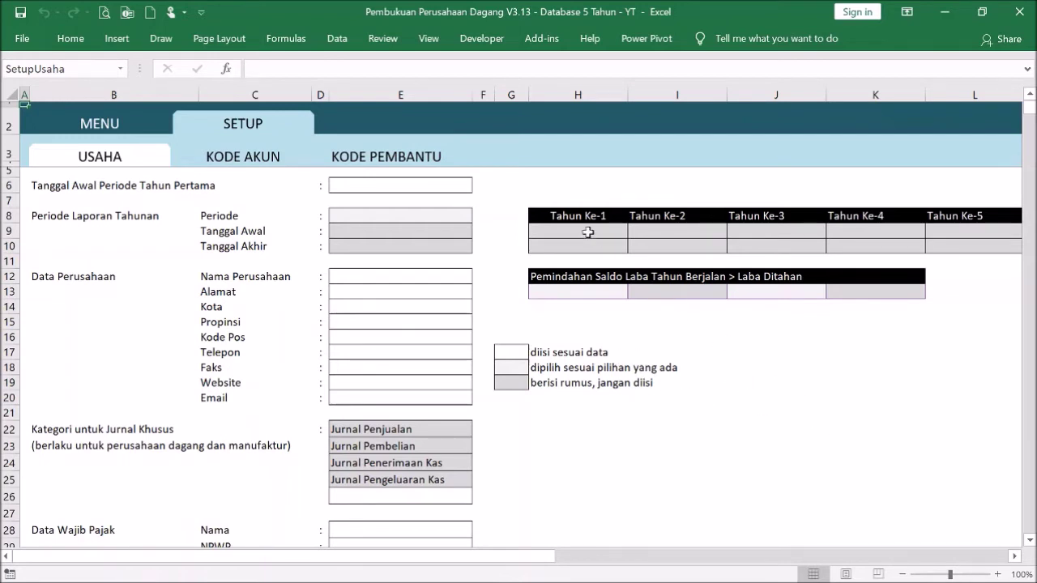
{"action": "left_click", "coordinate": [461, 185]}
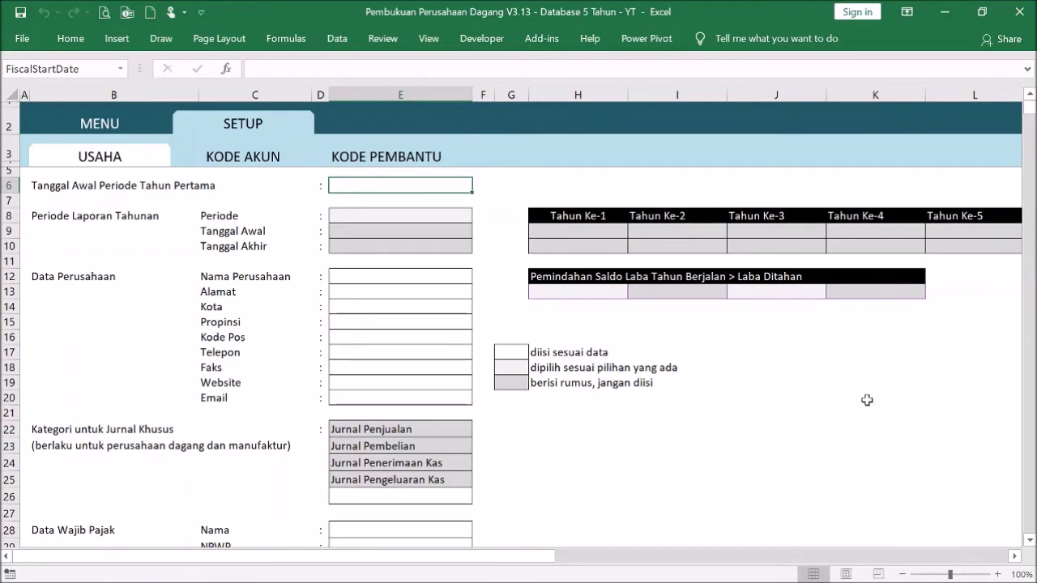
{"action": "type", "text": "1 jan"}
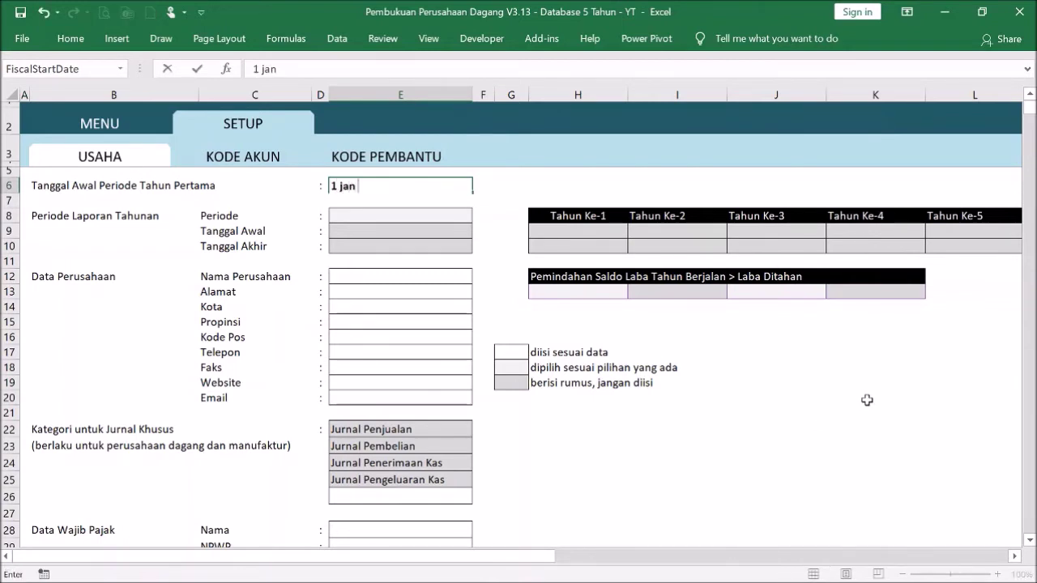
{"action": "type", "text": " 18"}
{"action": "key", "text": "Return"}
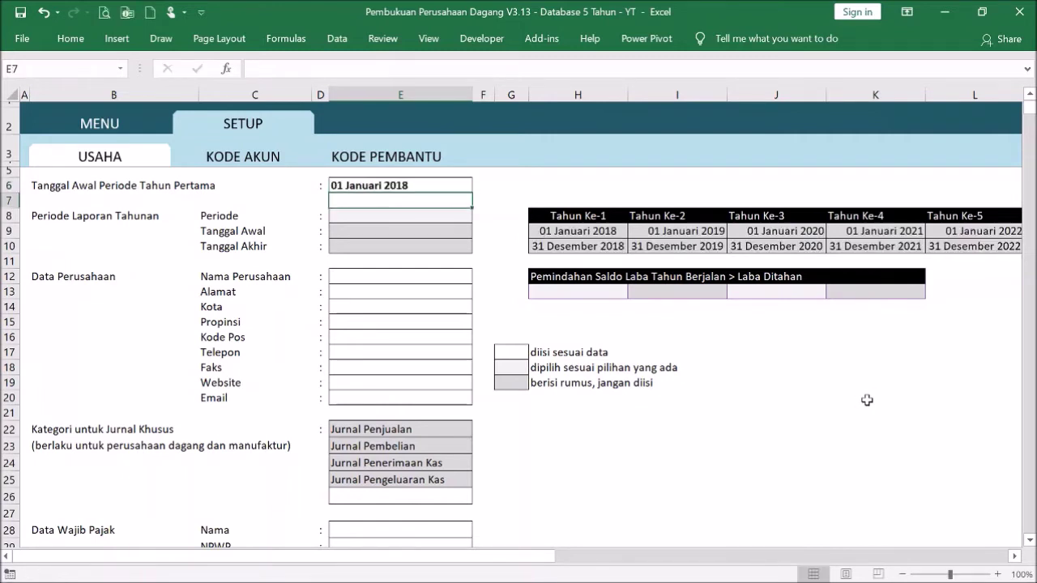
Try entering the first year's start date with the full Indonesian month name, as "1 januari 18"
{"action": "left_click", "coordinate": [431, 185]}
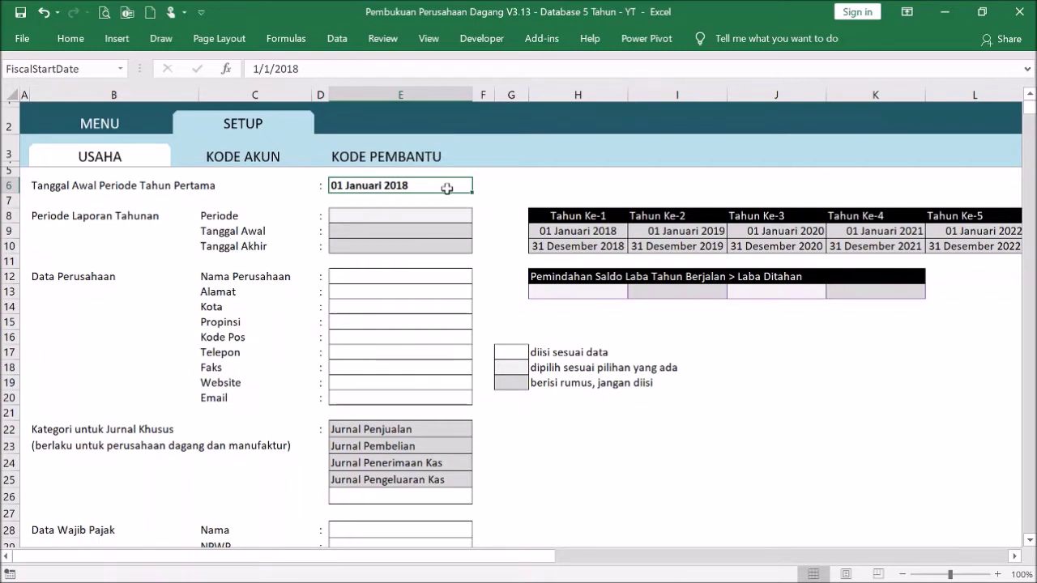
{"action": "type", "text": "1"}
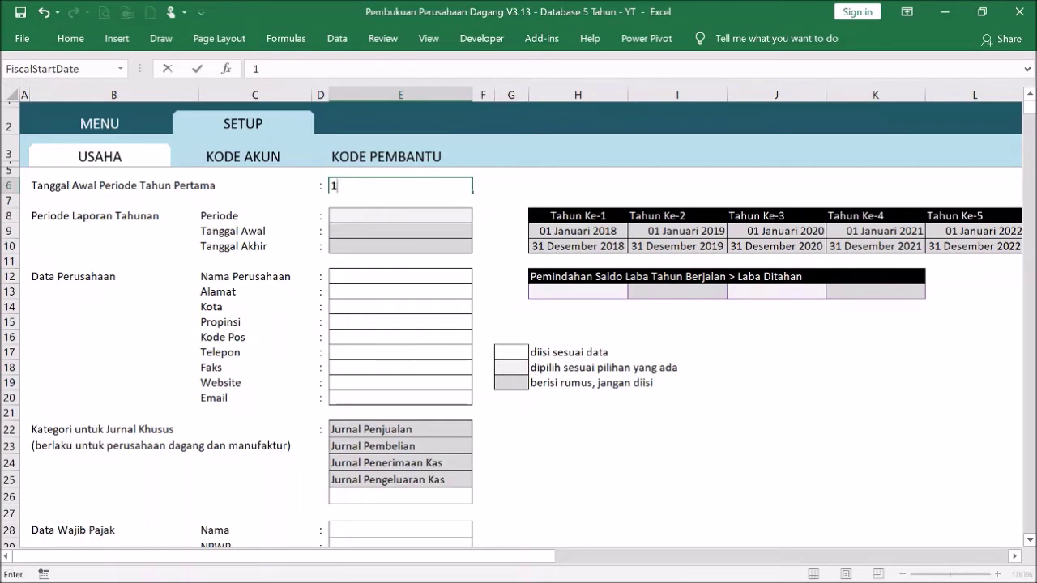
{"action": "type", "text": " januari"}
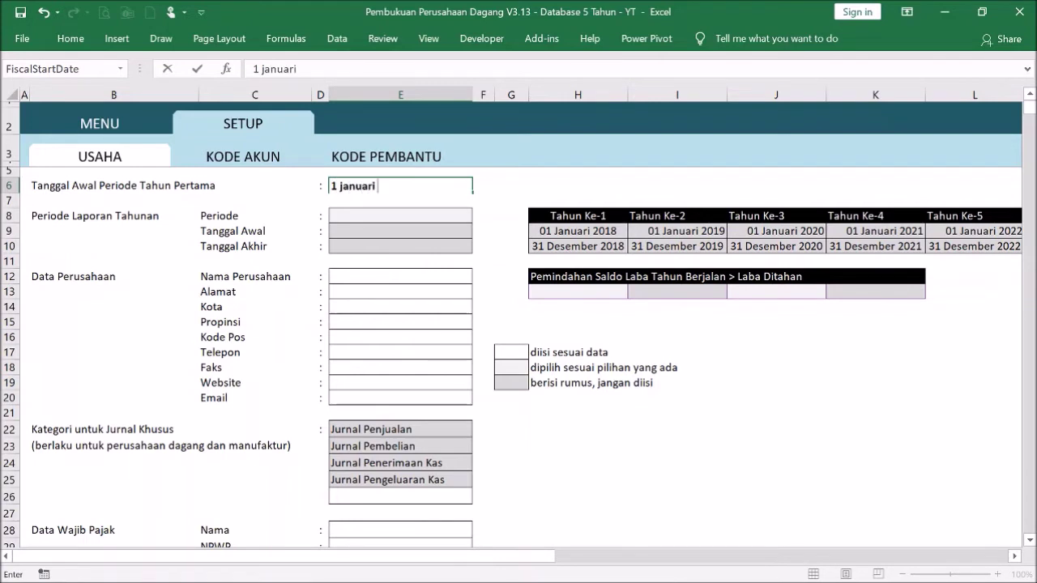
{"action": "type", "text": " 1"}
{"action": "key", "text": "F8"}
{"action": "type", "text": "8"}
{"action": "key", "text": "Return"}
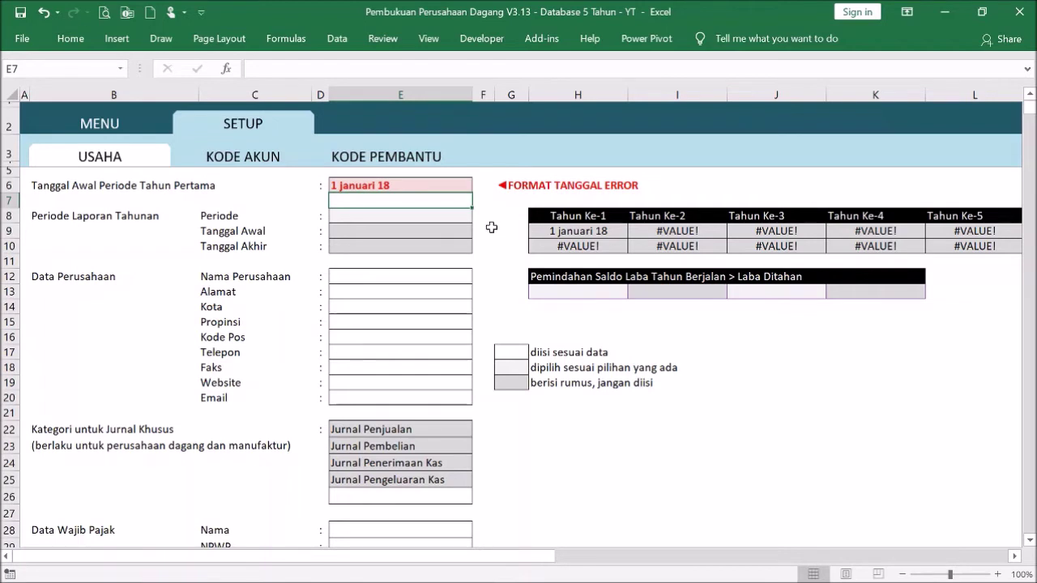
Try a first-year start date in a month other than January by entering 1 jun 18
{"action": "left_click", "coordinate": [450, 185]}
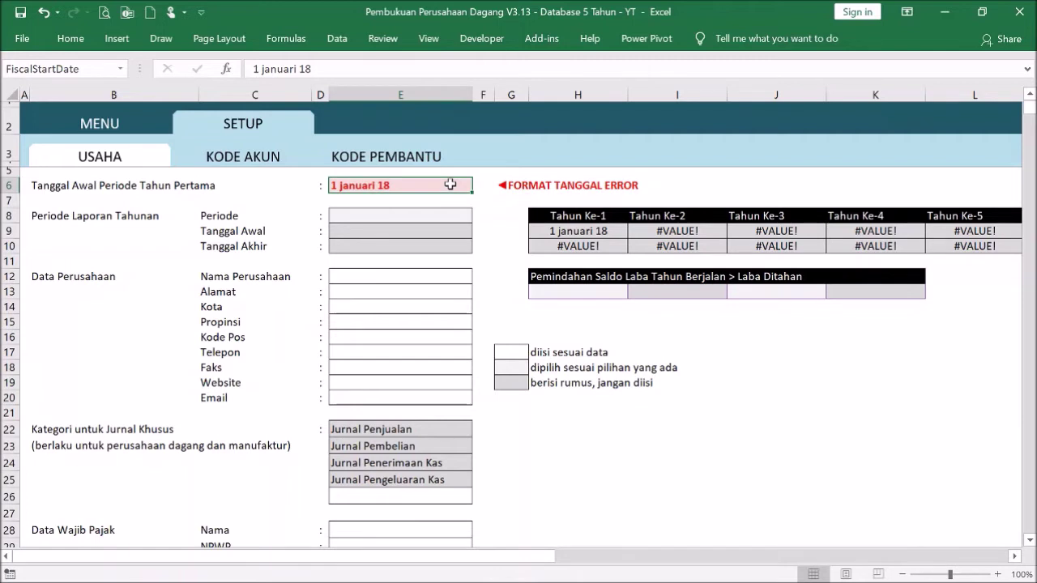
{"action": "type", "text": "1 ju"}
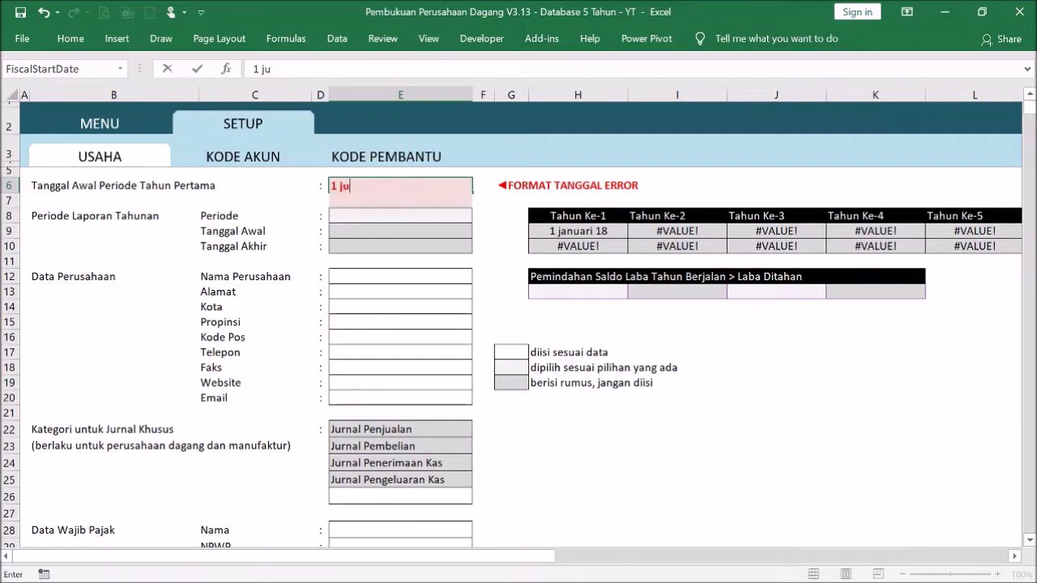
{"action": "type", "text": "n 18"}
{"action": "key", "text": "Return"}
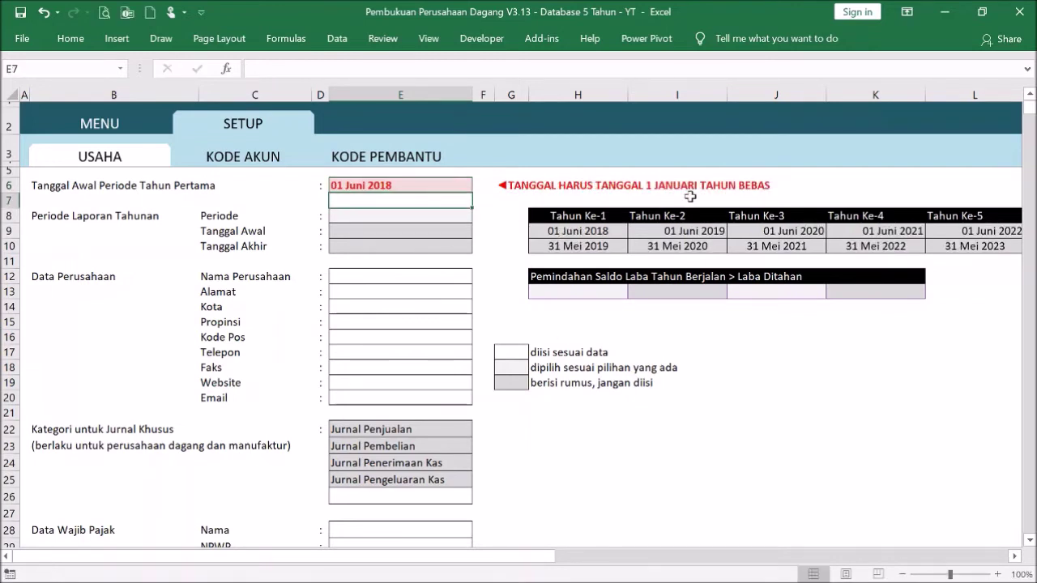
Correct the first year's start date in cell E6 to 1 jan 18
{"action": "left_click", "coordinate": [448, 183]}
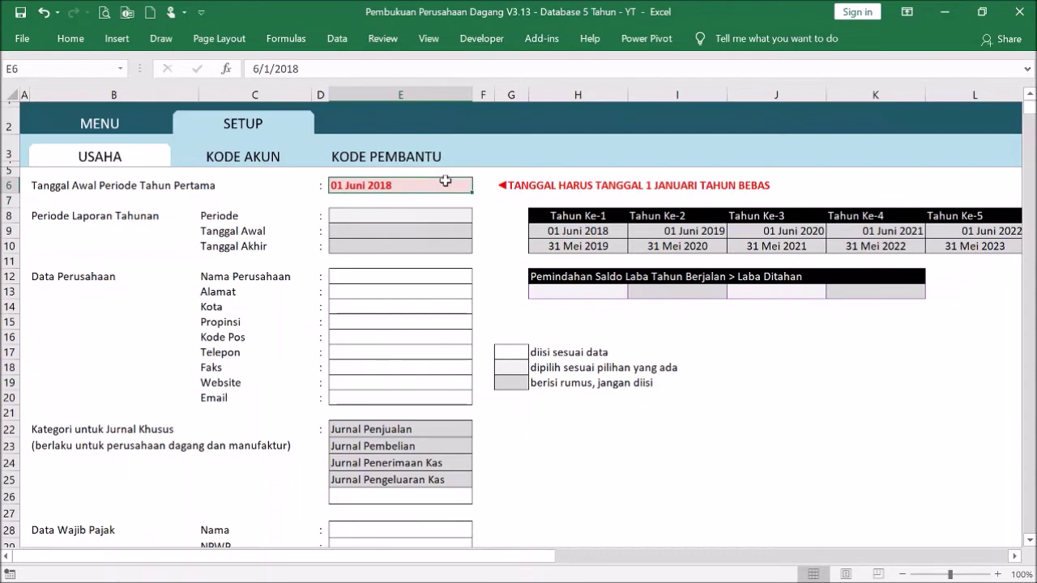
{"action": "type", "text": "1"}
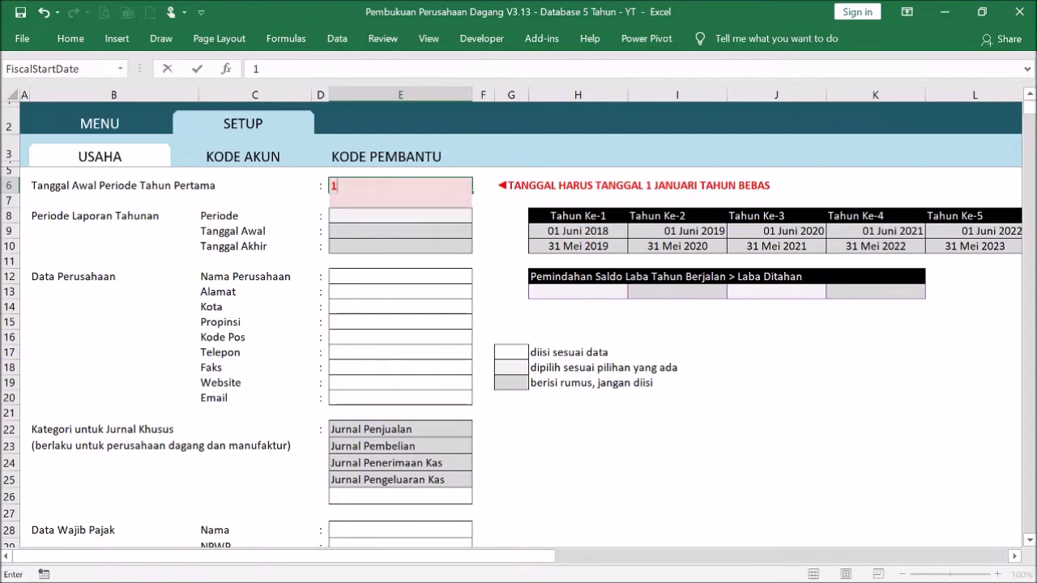
{"action": "type", "text": " jan 18"}
{"action": "key", "text": "Return"}
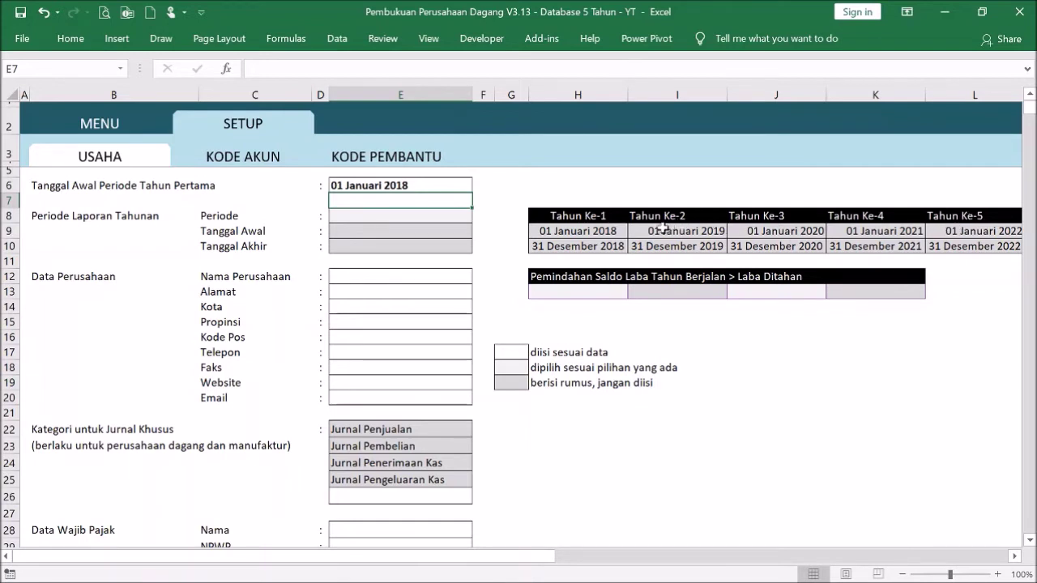
Set the annual report period (Periode Laporan Tahunan) to Tahun Ke-1
{"action": "left_click", "coordinate": [578, 445]}
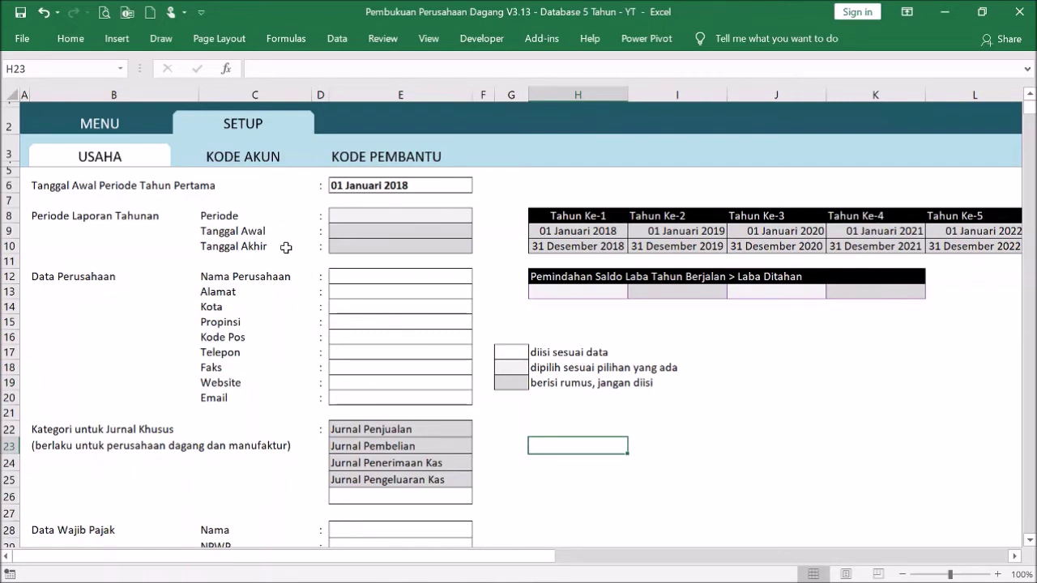
{"action": "left_click", "coordinate": [390, 212]}
{"action": "left_click", "coordinate": [480, 218]}
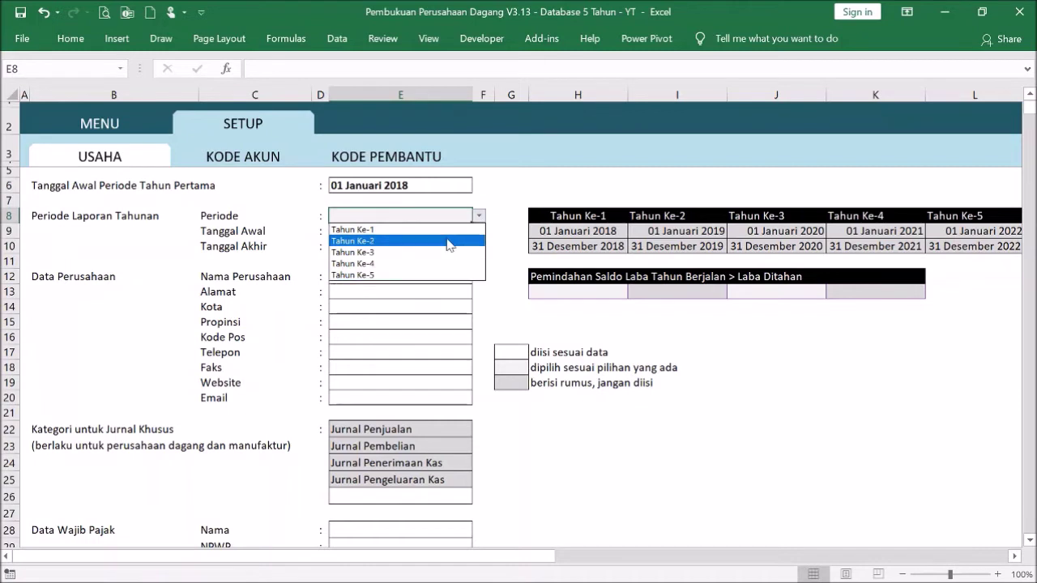
{"action": "left_click", "coordinate": [445, 231]}
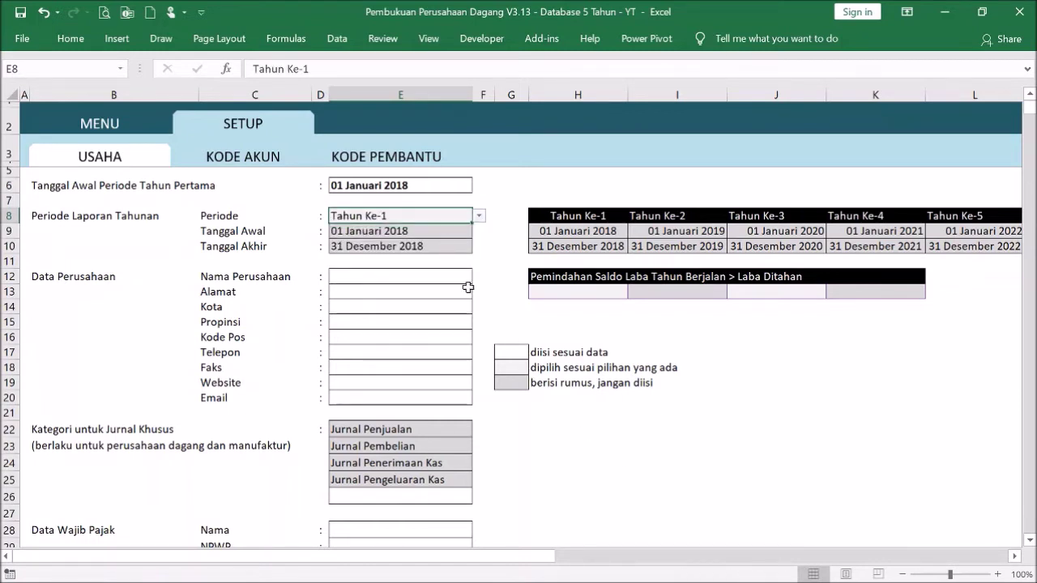
Check the reporting period in the yearly Neraca Lajur and the one-year Laba Rugi report against the start and end dates in DATA USAHA
{"action": "left_click", "coordinate": [99, 123]}
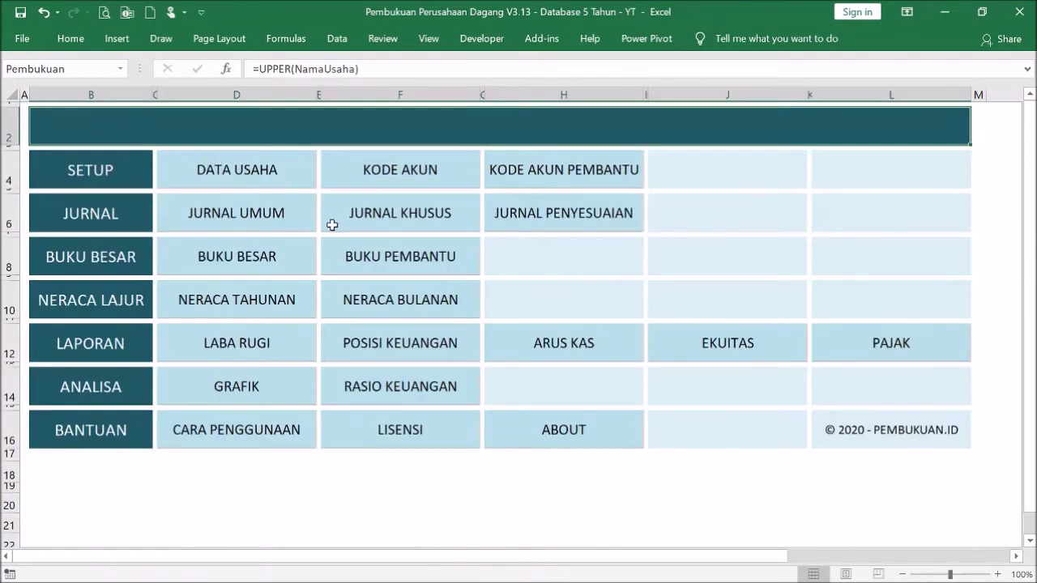
{"action": "left_click", "coordinate": [272, 300]}
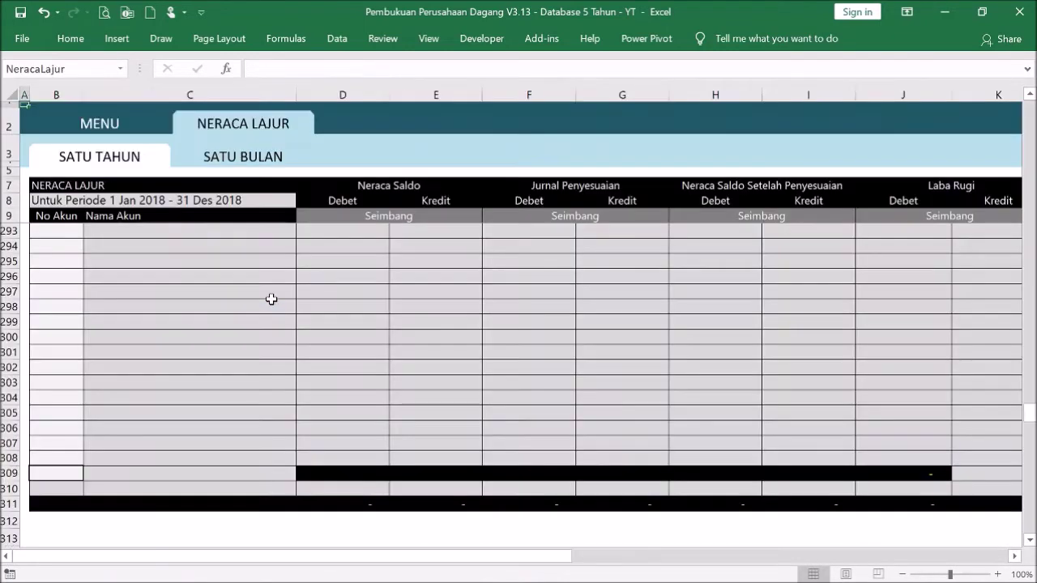
{"action": "left_click", "coordinate": [119, 124]}
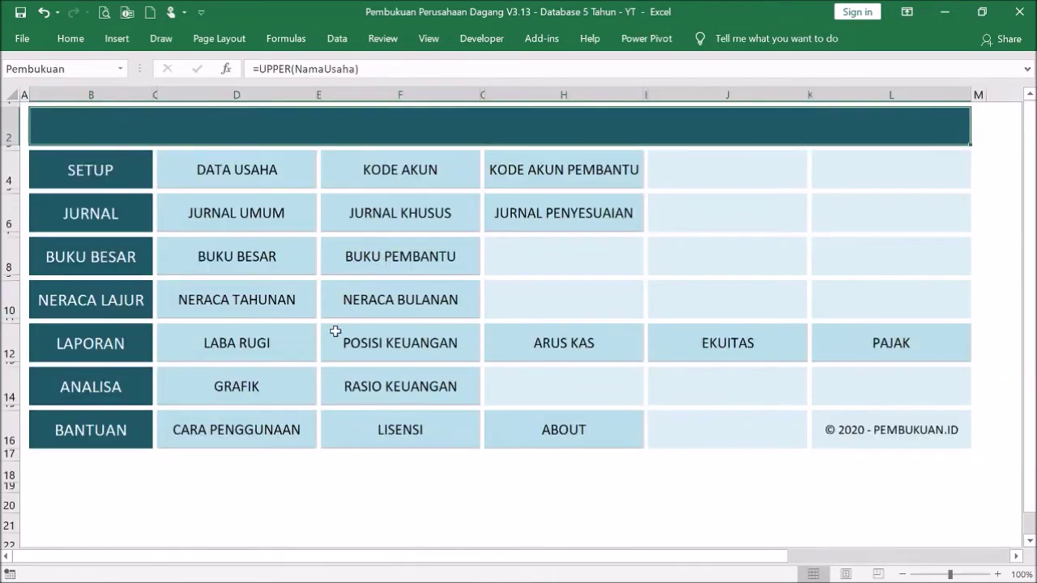
{"action": "left_click", "coordinate": [220, 348]}
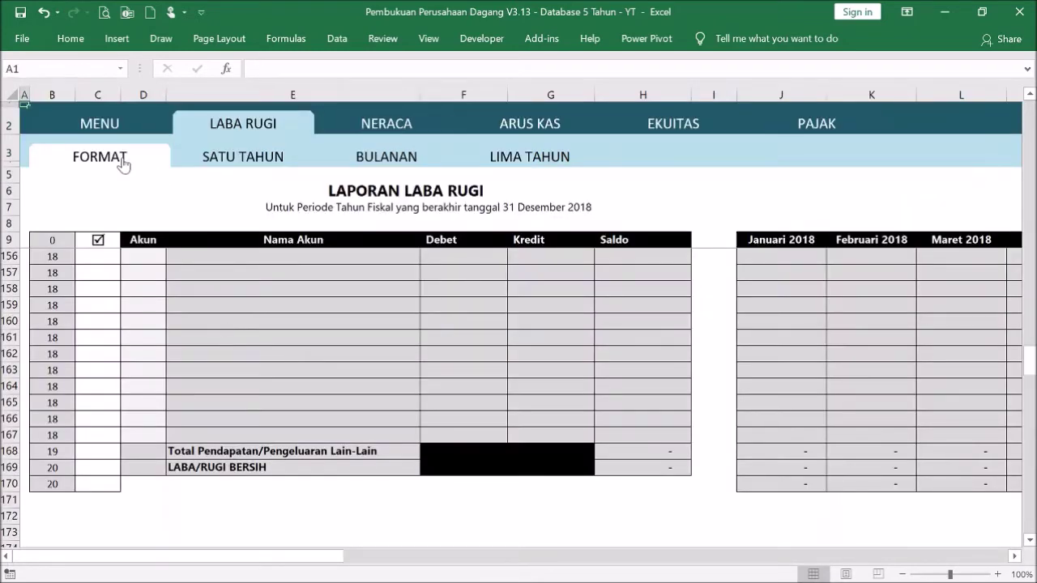
{"action": "left_click", "coordinate": [238, 157]}
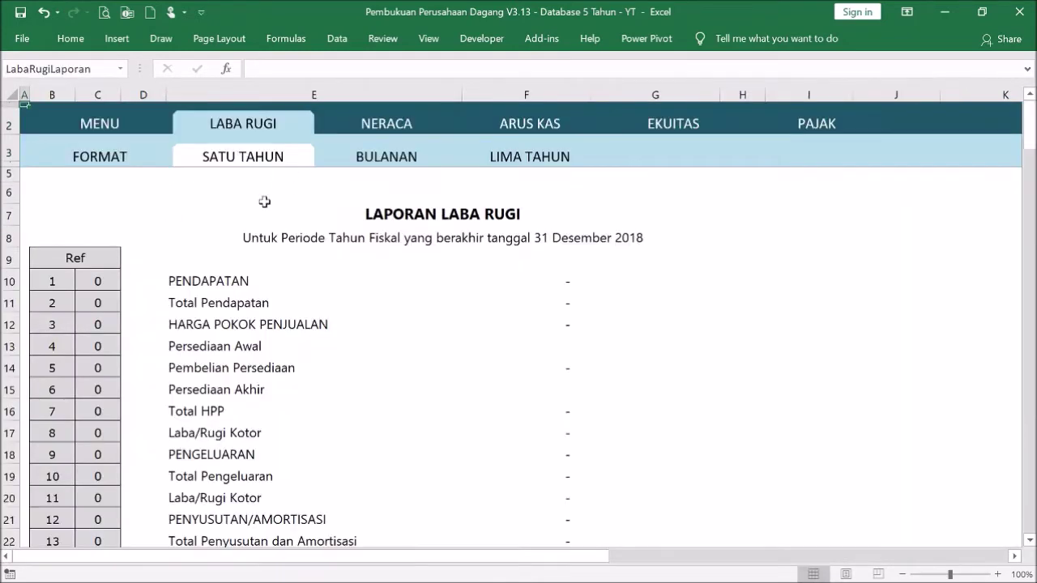
{"action": "left_click", "coordinate": [87, 121]}
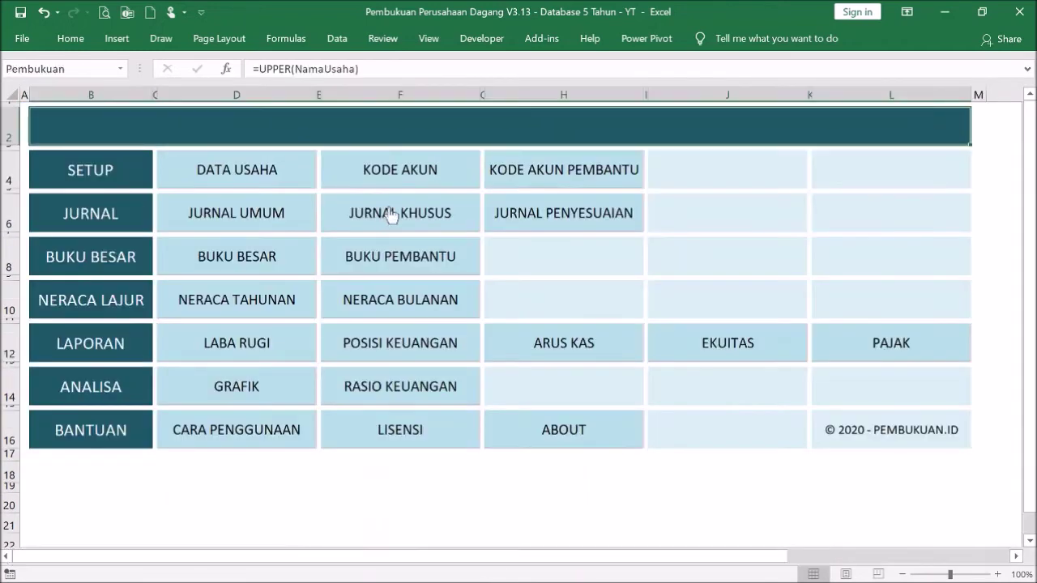
{"action": "left_click", "coordinate": [250, 172]}
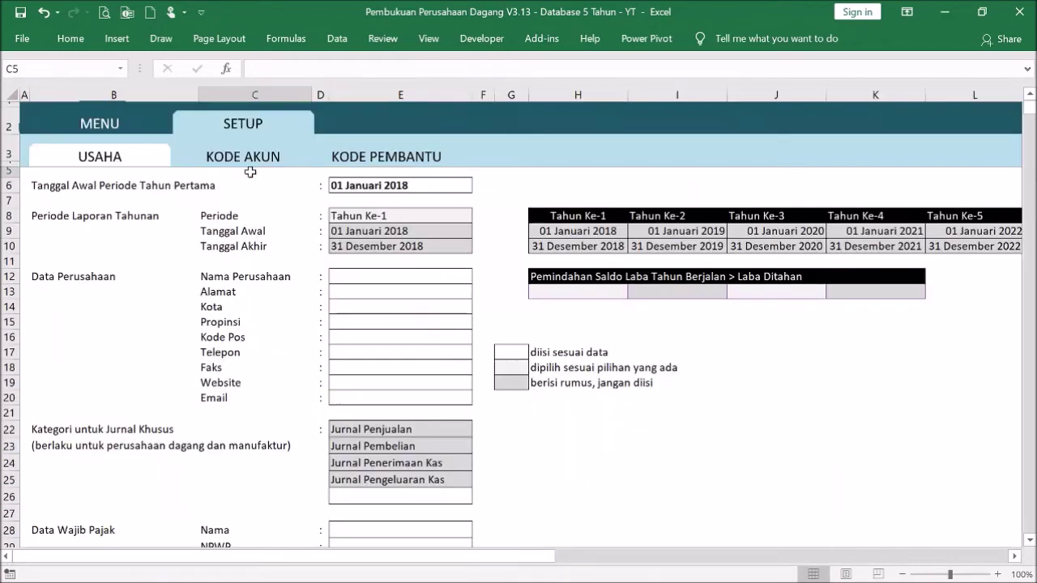
{"action": "left_click", "coordinate": [397, 247]}
{"action": "left_click_drag", "start_coordinate": [432, 235], "coordinate": [429, 249]}
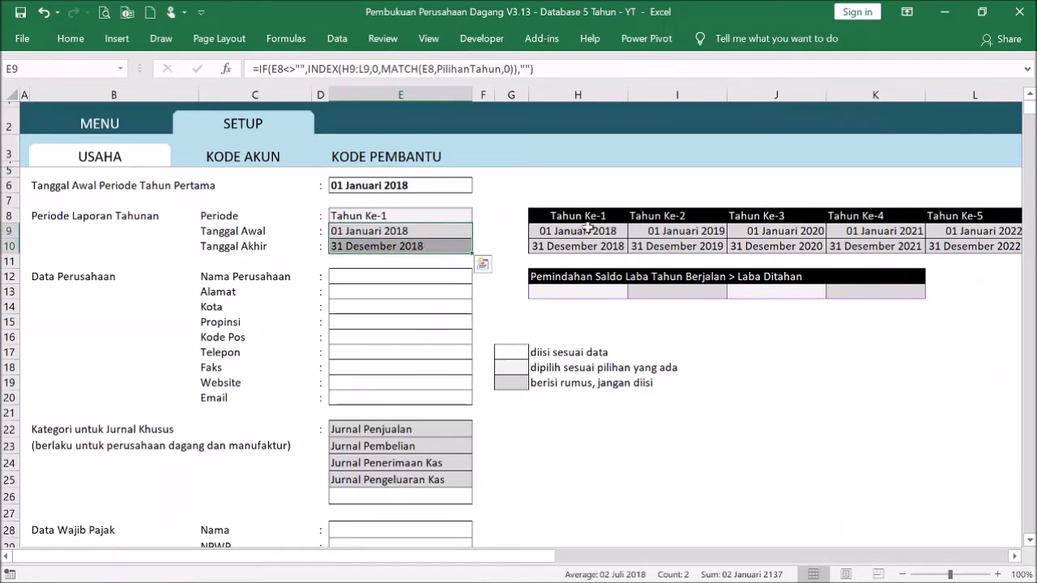
Enter PEMBUKUAN.ID as the company name (Nama Perusahaan) in the company data
{"action": "left_click", "coordinate": [393, 293]}
{"action": "left_click", "coordinate": [383, 276]}
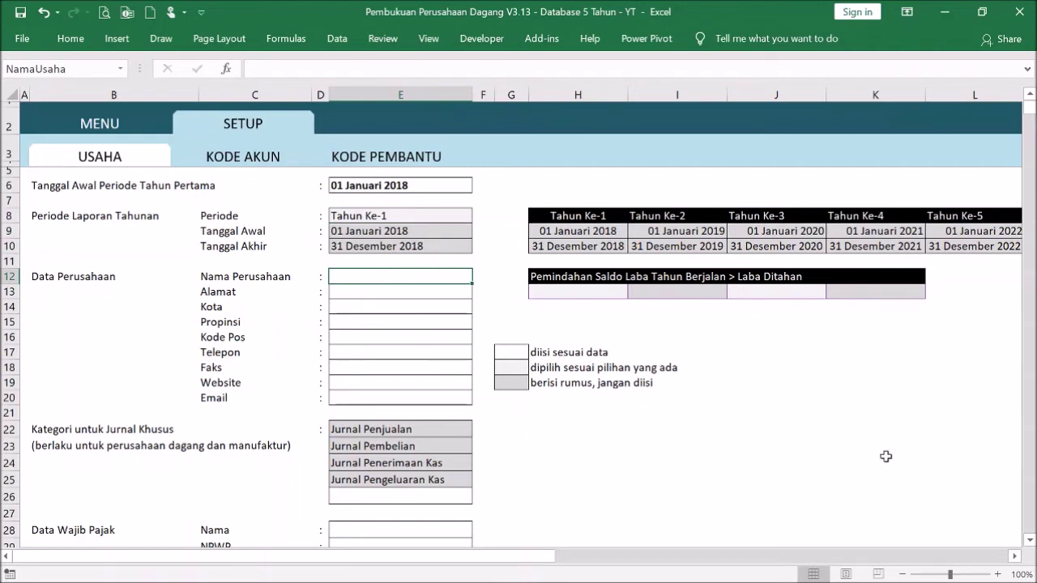
{"action": "type", "text": "PEM"}
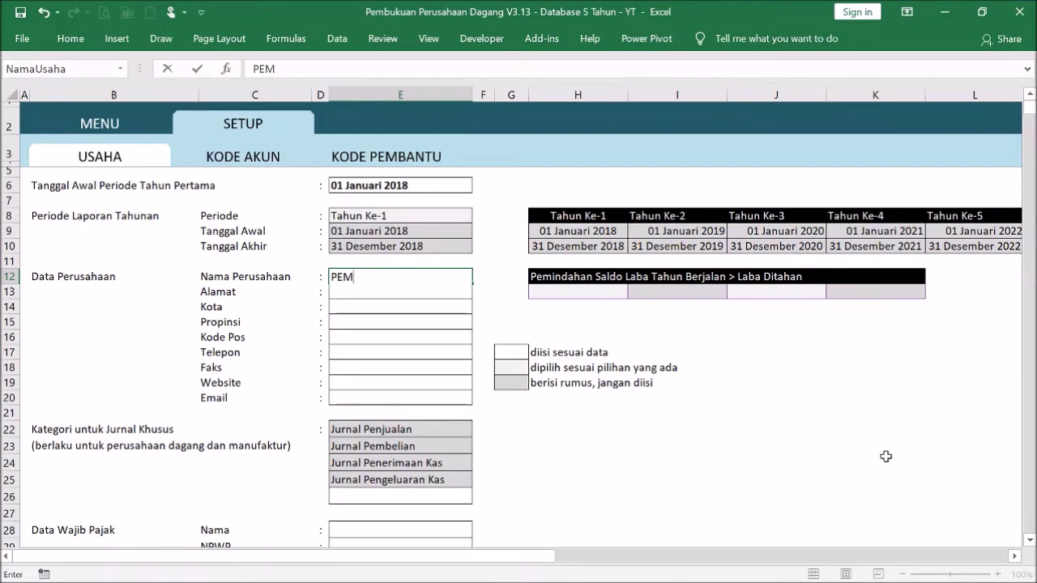
{"action": "type", "text": "BUKUAN.ID"}
{"action": "key", "text": "Return"}
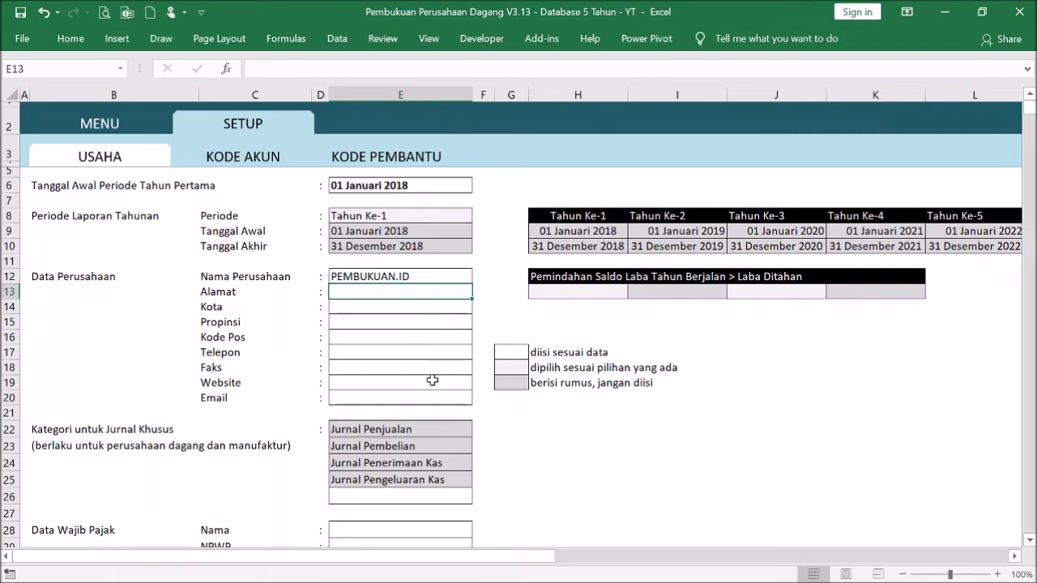
Check how the company name appears in the main menu heading and on the one-year Laba Rugi report
{"action": "left_click_drag", "start_coordinate": [415, 294], "coordinate": [425, 396]}
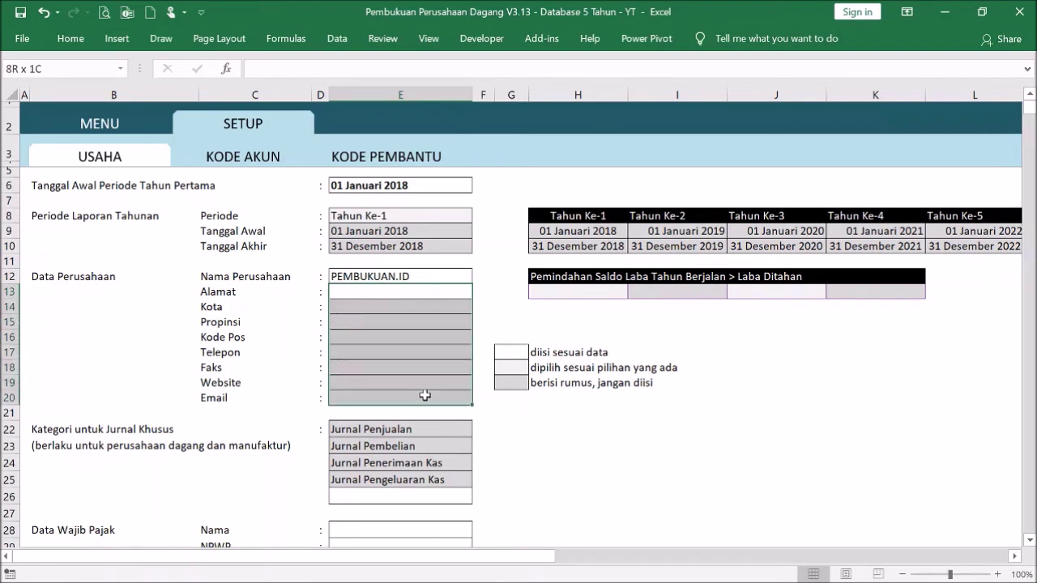
{"action": "left_click", "coordinate": [422, 276]}
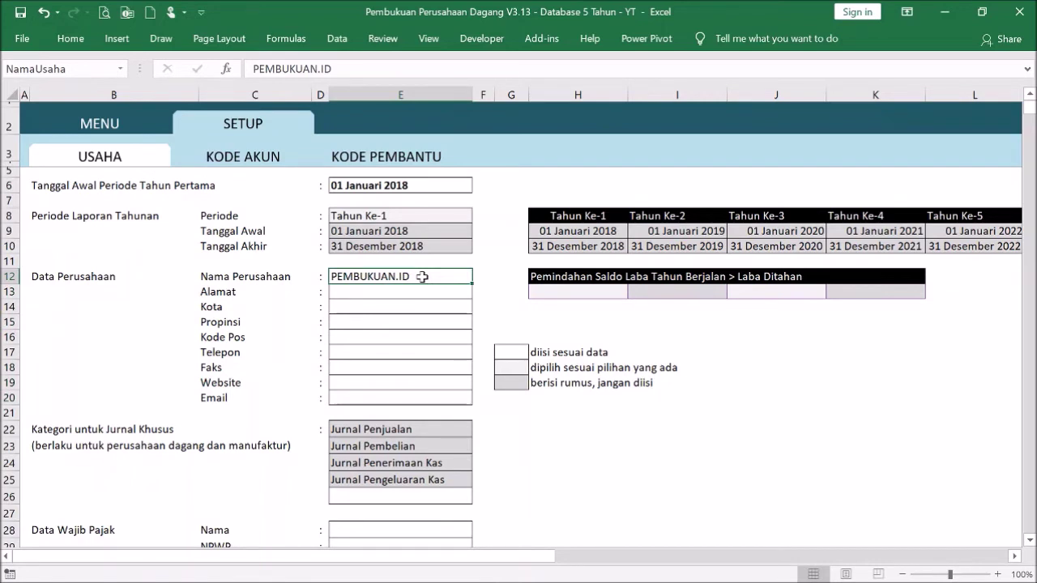
{"action": "left_click", "coordinate": [97, 123]}
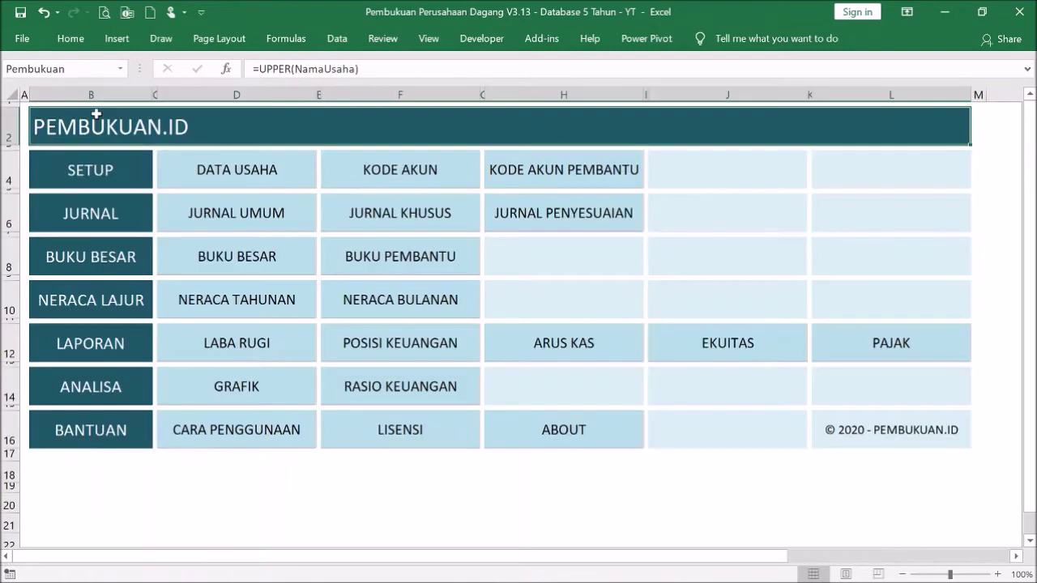
{"action": "left_click", "coordinate": [244, 351]}
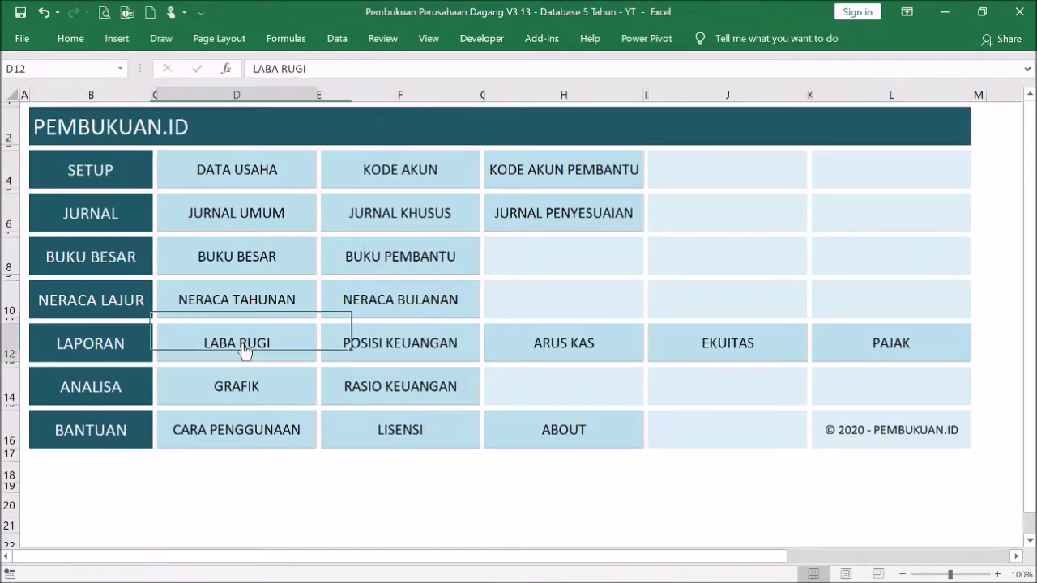
{"action": "left_click", "coordinate": [257, 161]}
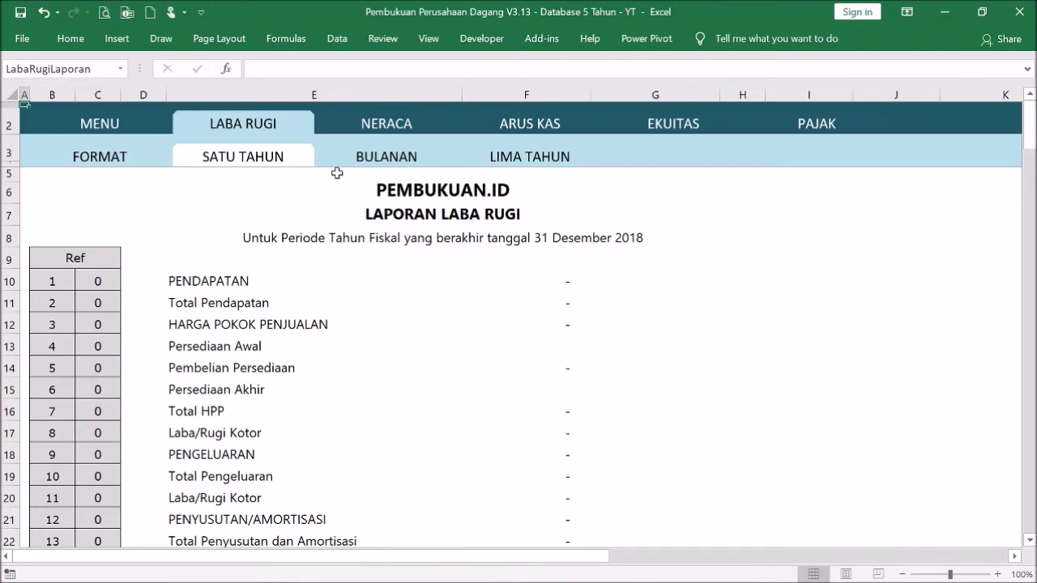
{"action": "left_click", "coordinate": [102, 125]}
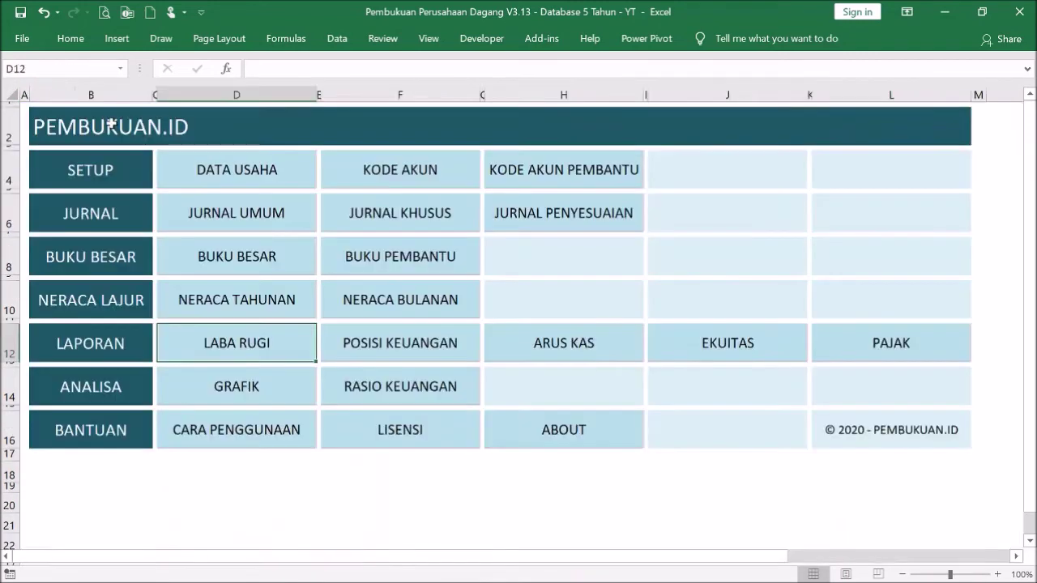
Review the special-journal categories (Kategori untuk Jurnal Khusus) in DATA USAHA
{"action": "left_click", "coordinate": [239, 183]}
{"action": "scroll", "coordinate": [656, 377], "scroll_direction": "down", "scroll_amount": 2}
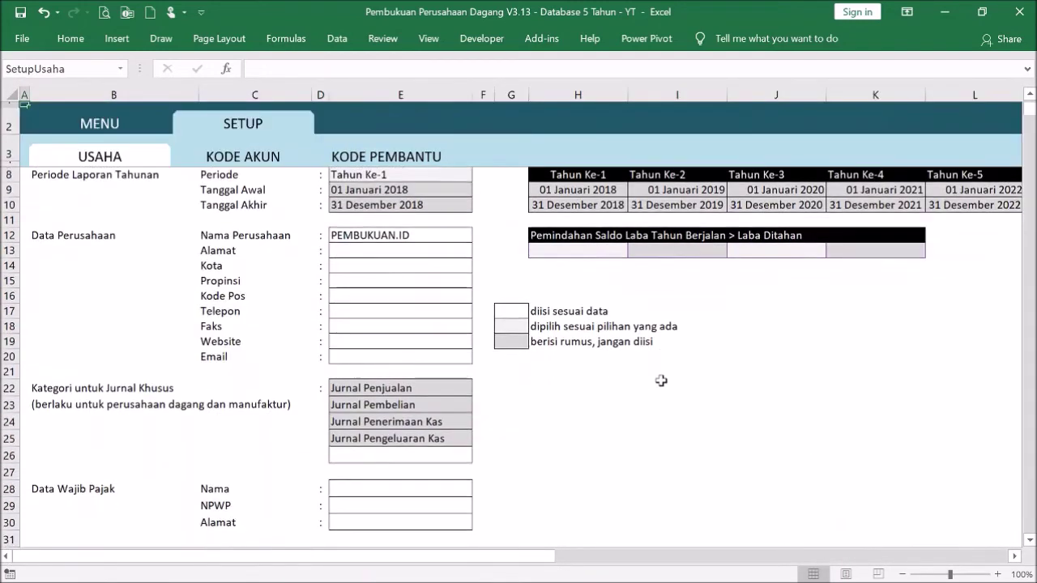
{"action": "scroll", "coordinate": [662, 381], "scroll_direction": "down", "scroll_amount": 2}
{"action": "left_click_drag", "start_coordinate": [421, 297], "coordinate": [440, 360]}
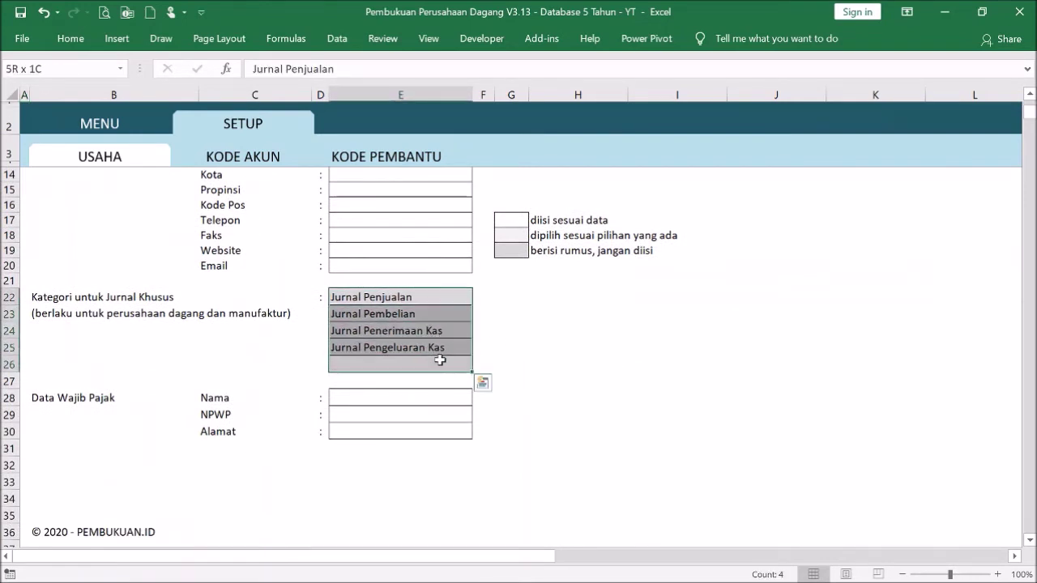
{"action": "left_click", "coordinate": [517, 347]}
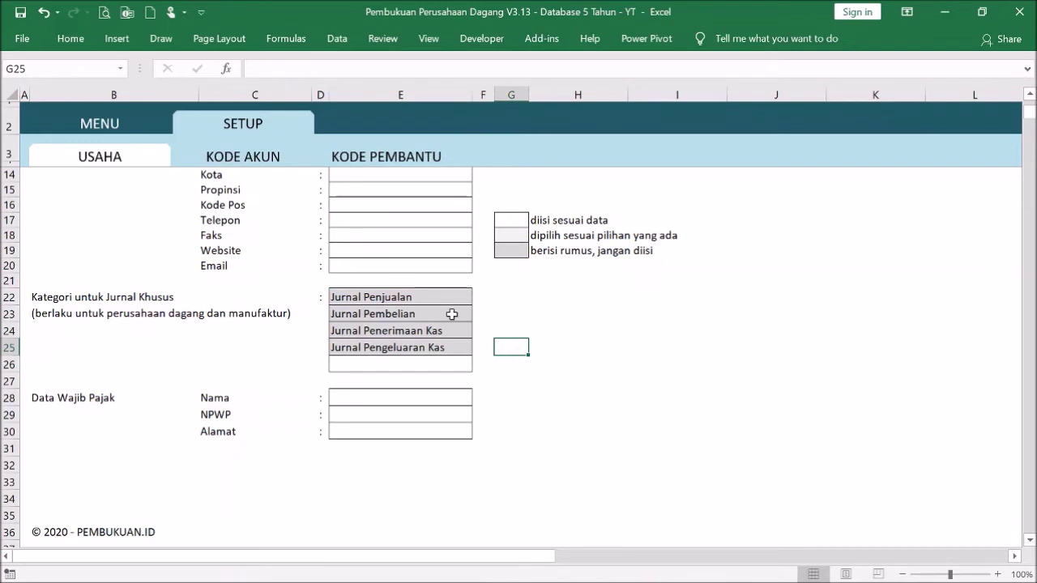
{"action": "left_click", "coordinate": [434, 297]}
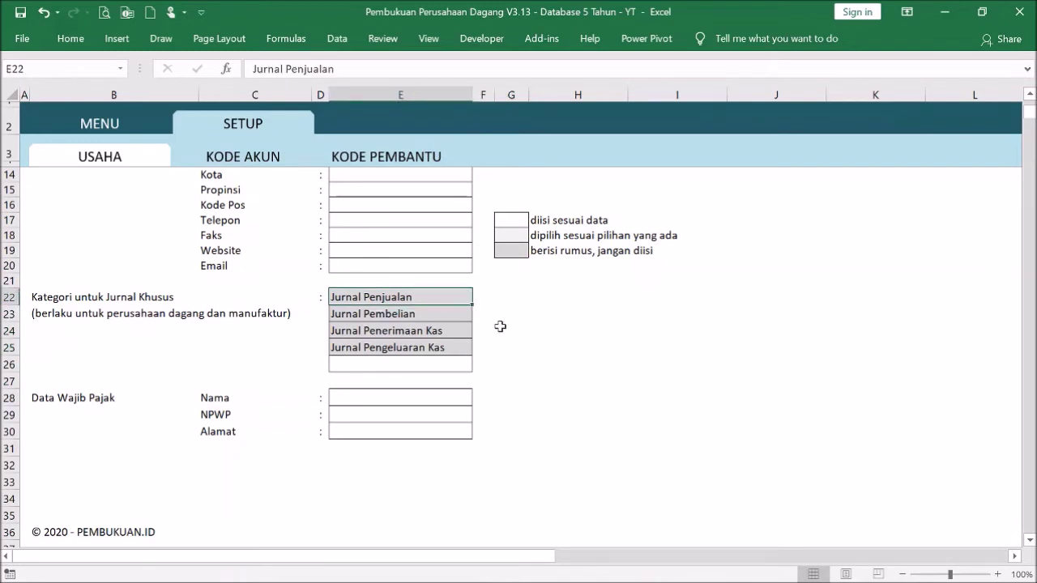
{"action": "scroll", "coordinate": [505, 331], "scroll_direction": "up", "scroll_amount": 4}
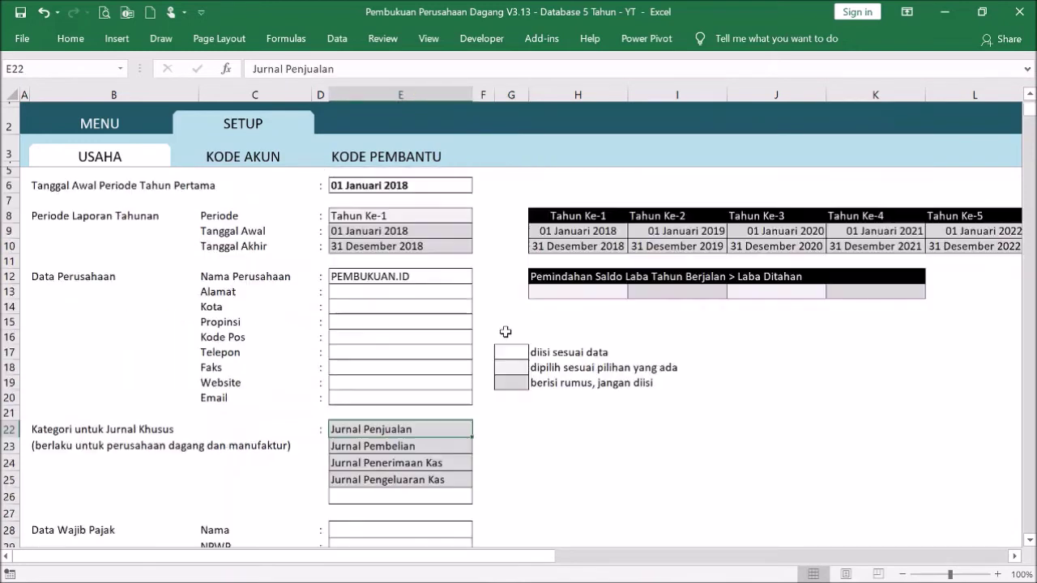
Examine the JURNAL KHUSUS sheet and compare it with the special-journal categories listed in DATA USAHA
{"action": "left_click", "coordinate": [125, 122]}
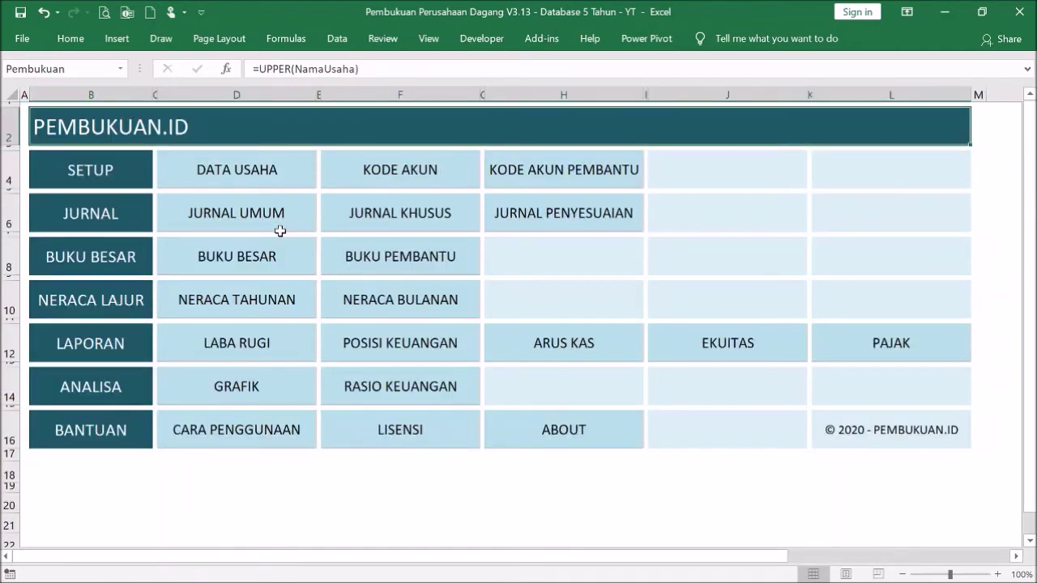
{"action": "left_click", "coordinate": [400, 213]}
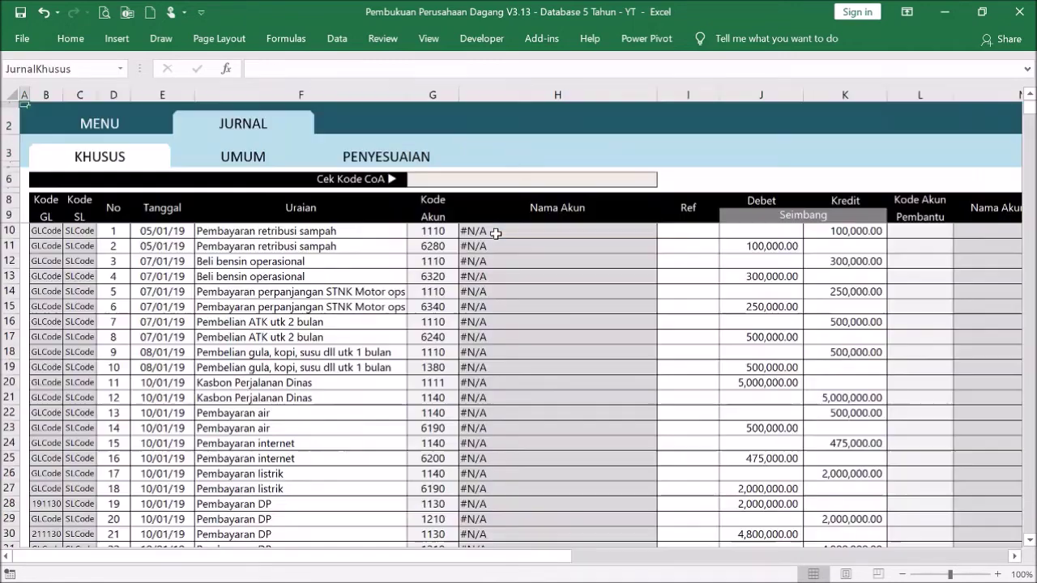
{"action": "left_click", "coordinate": [88, 123]}
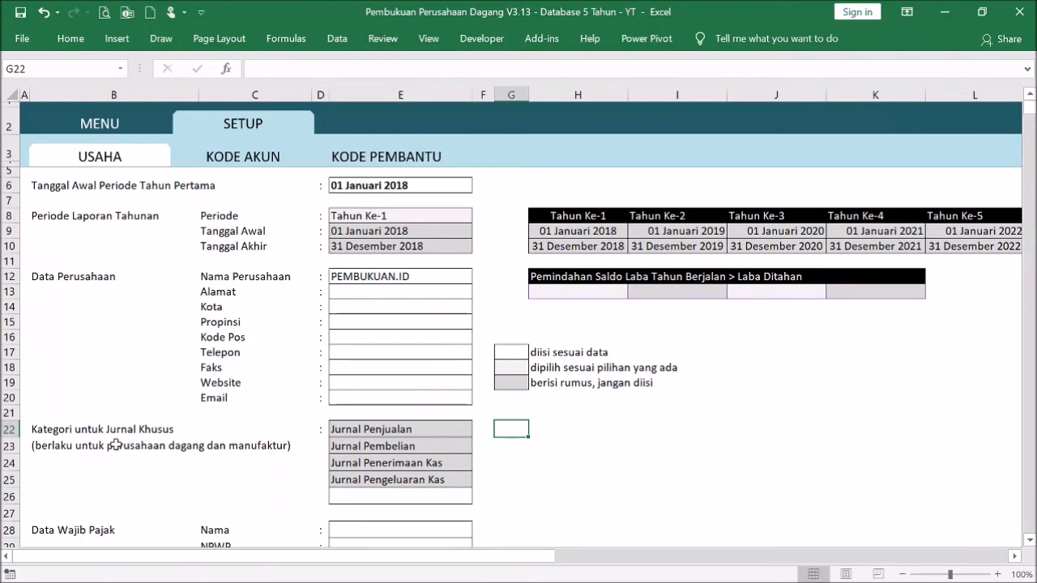
{"action": "left_click", "coordinate": [448, 432]}
{"action": "left_click", "coordinate": [559, 477]}
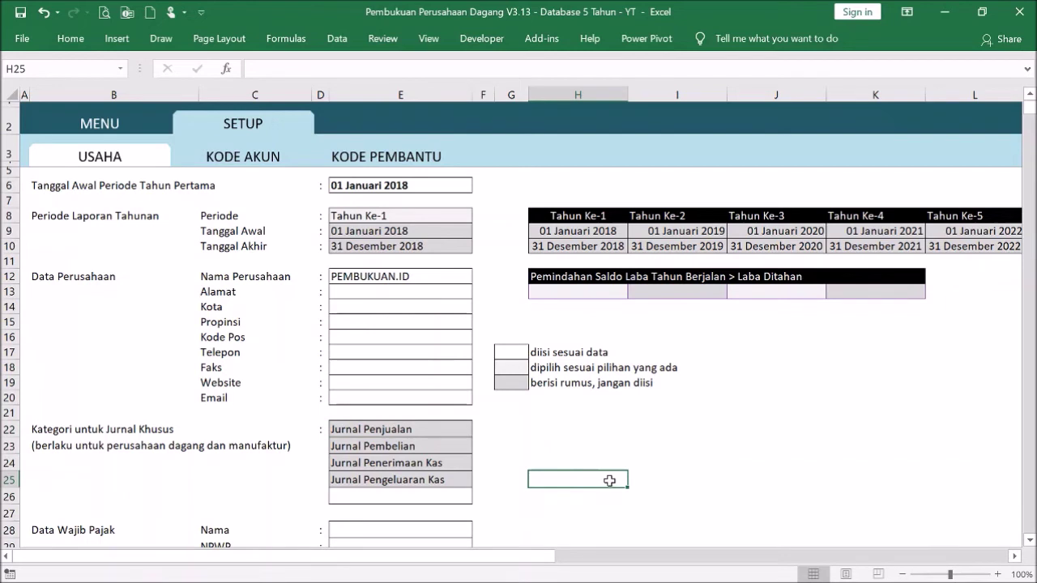
{"action": "left_click_drag", "start_coordinate": [372, 429], "coordinate": [389, 474]}
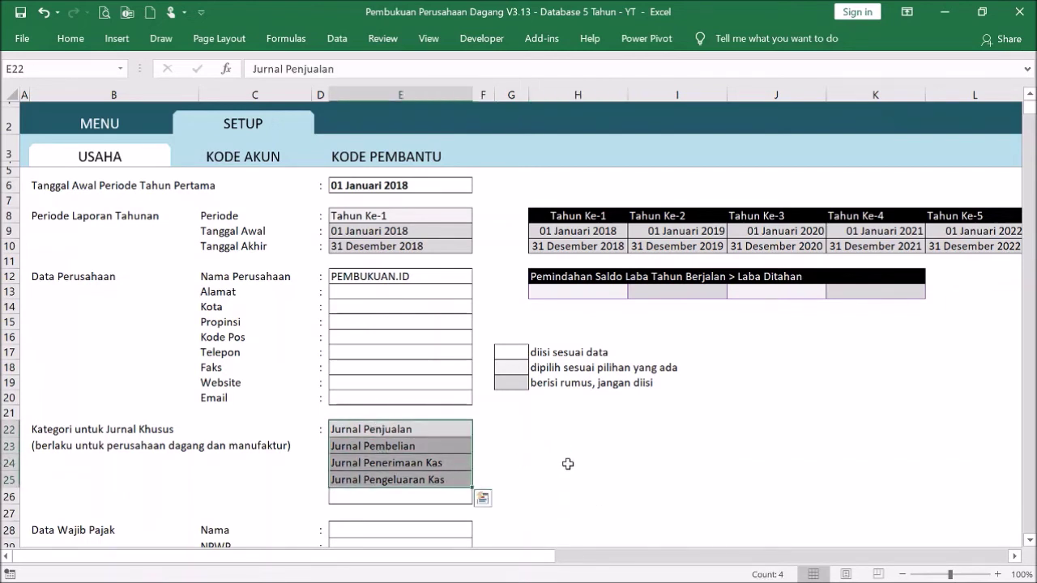
{"action": "left_click", "coordinate": [602, 460]}
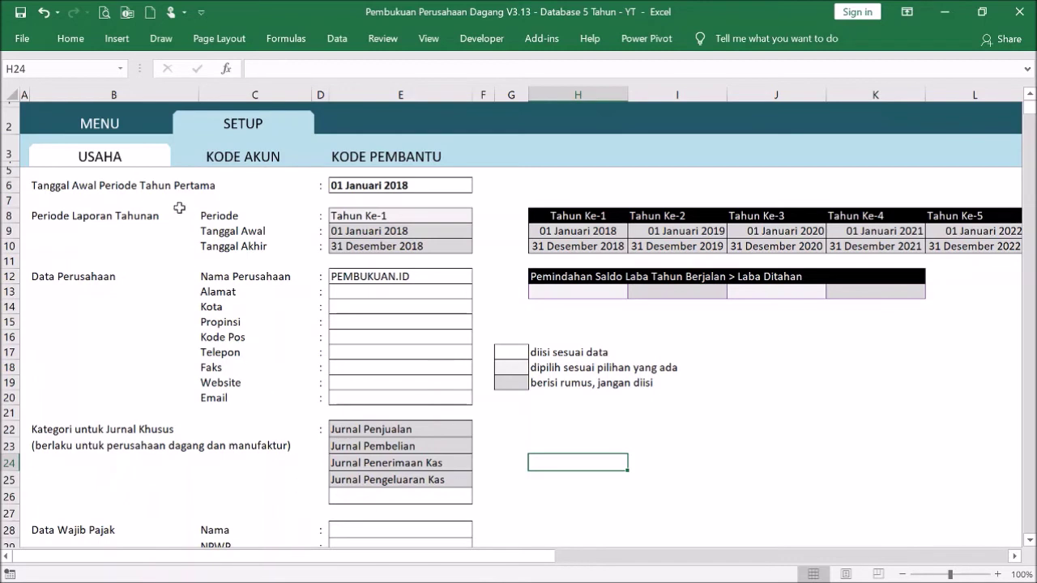
{"action": "left_click", "coordinate": [108, 128]}
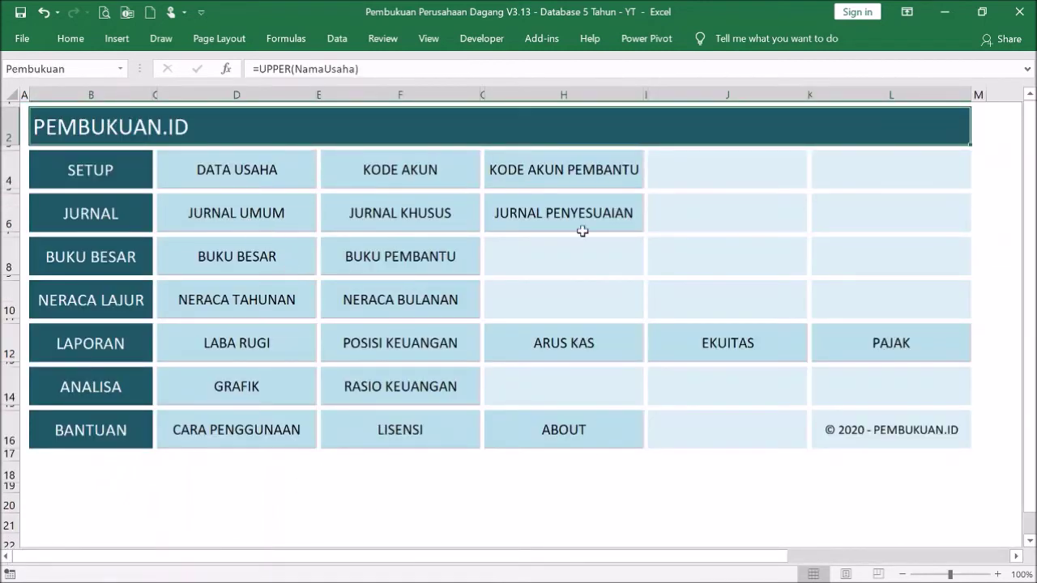
{"action": "left_click", "coordinate": [429, 213]}
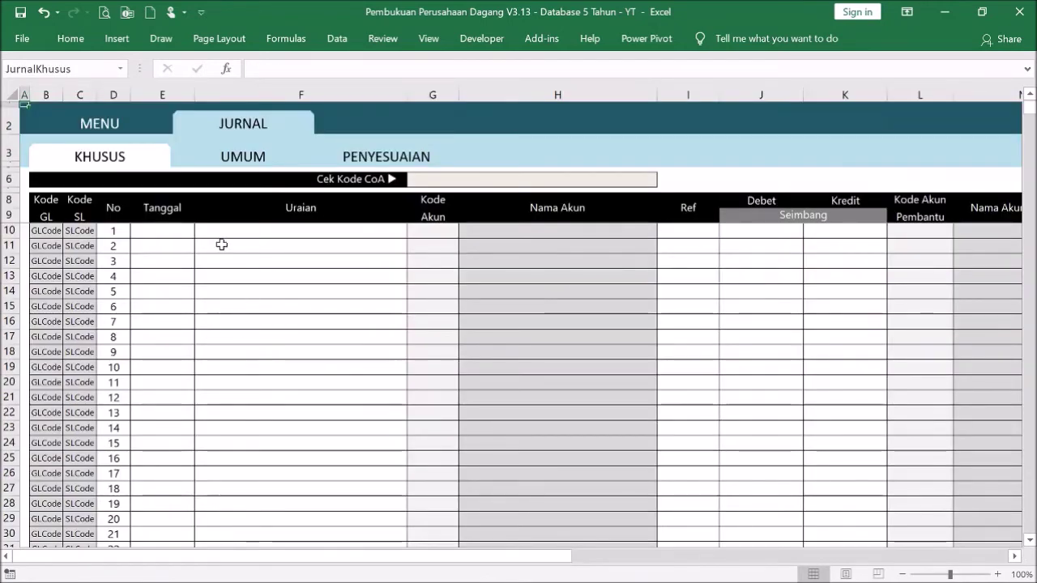
{"action": "left_click", "coordinate": [115, 128]}
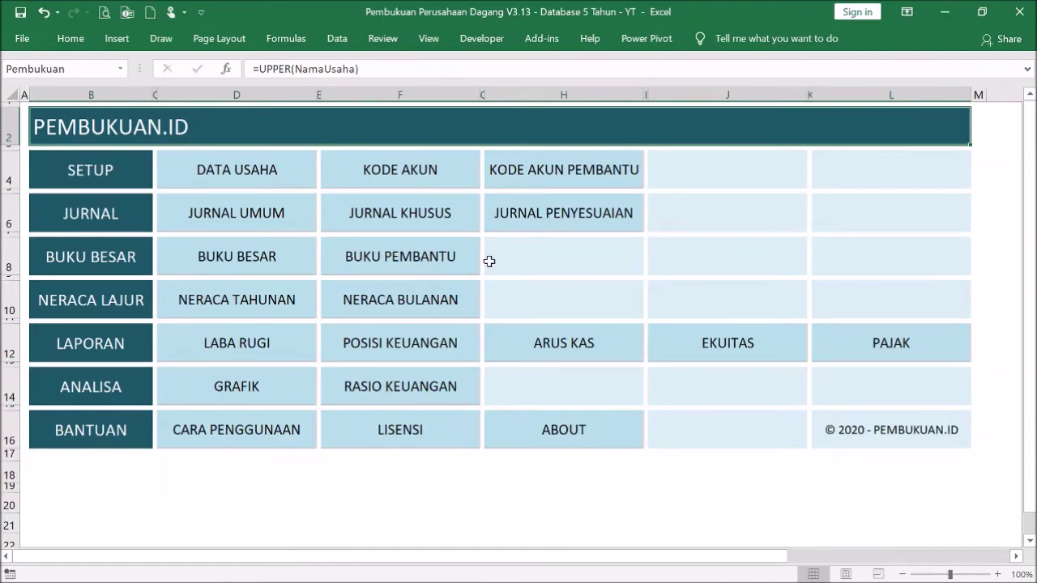
Enter PEMBUKUAN.ID as the taxpayer name (Nama) under Data Wajib Pajak in DATA USAHA
{"action": "left_click", "coordinate": [230, 170]}
{"action": "scroll", "coordinate": [675, 375], "scroll_direction": "down", "scroll_amount": 1}
{"action": "scroll", "coordinate": [675, 375], "scroll_direction": "down", "scroll_amount": 1}
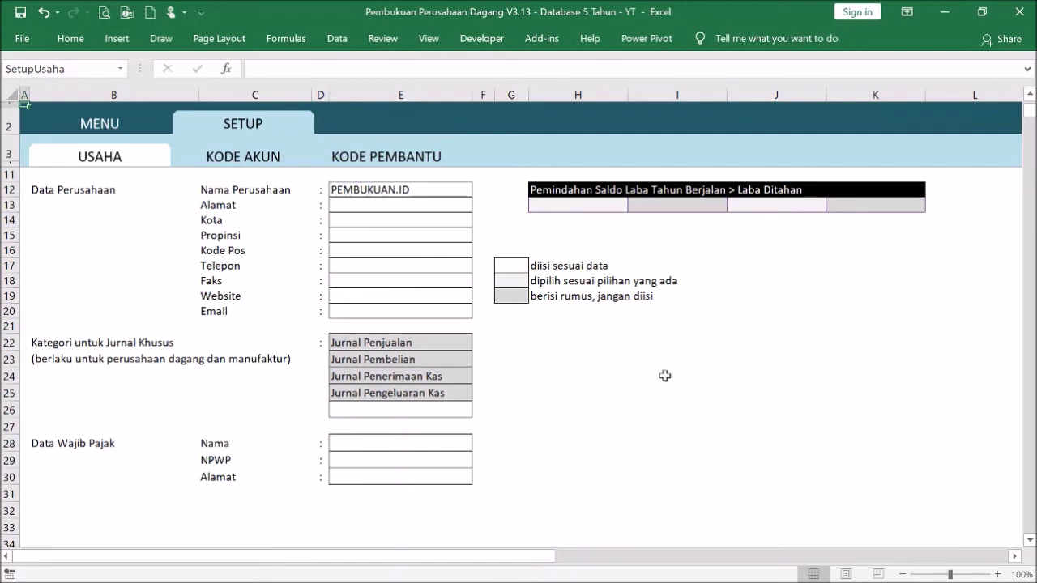
{"action": "scroll", "coordinate": [665, 375], "scroll_direction": "up", "scroll_amount": 1}
{"action": "scroll", "coordinate": [664, 375], "scroll_direction": "down", "scroll_amount": 2}
{"action": "left_click", "coordinate": [430, 397]}
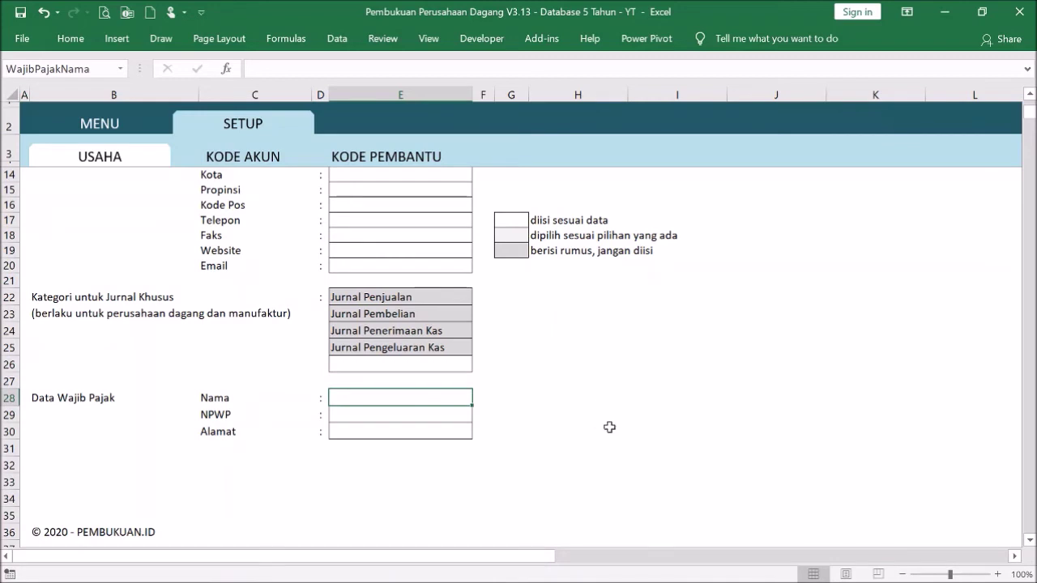
{"action": "type", "text": "PE"}
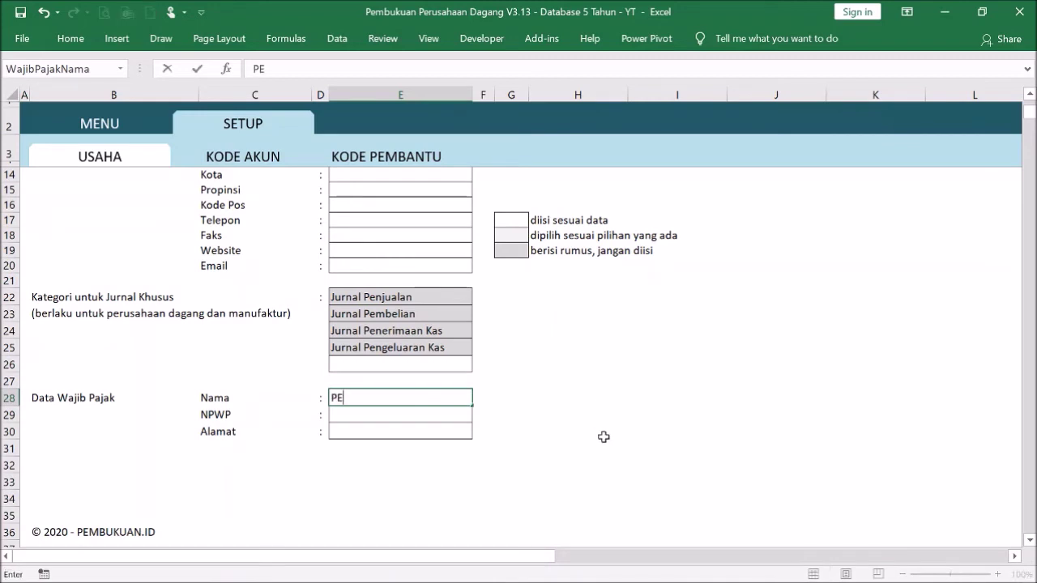
{"action": "type", "text": "MBUKUAN.ID"}
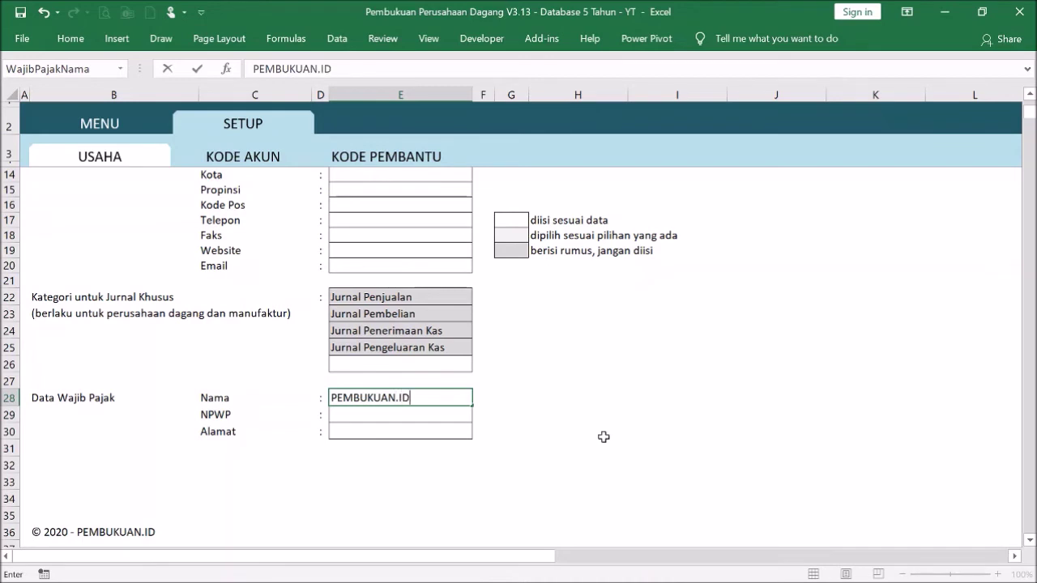
{"action": "key", "text": "Return"}
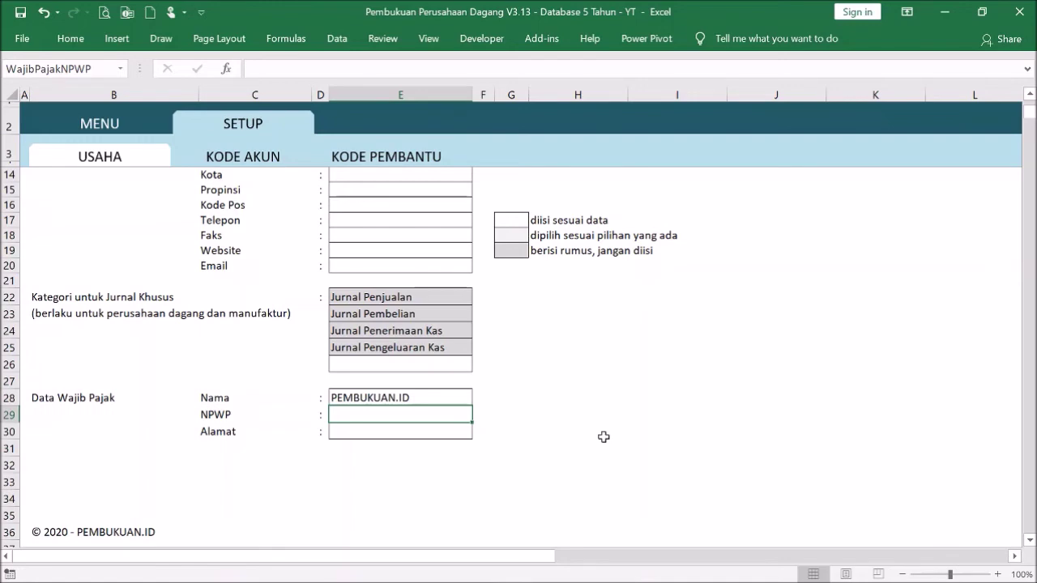
Check the taxpayer name line on tax form 8A in the PAJAK report
{"action": "scroll", "coordinate": [551, 372], "scroll_direction": "up", "scroll_amount": 4}
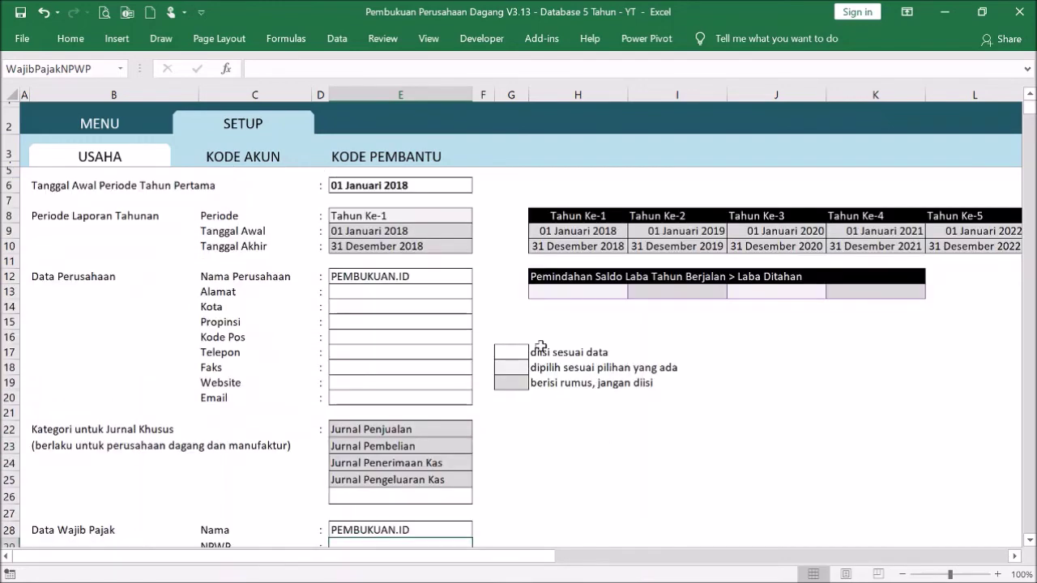
{"action": "left_click", "coordinate": [110, 122]}
{"action": "left_click", "coordinate": [889, 342]}
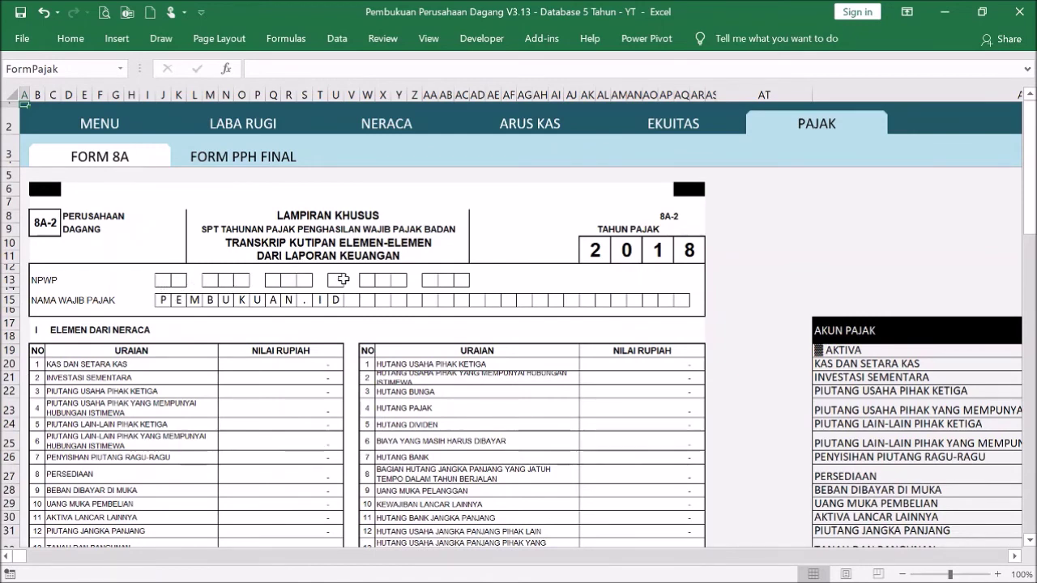
Enter the company's tax identification number in the NPWP field under Data Wajib Pajak, with dots separating the digit groups
{"action": "left_click", "coordinate": [125, 134]}
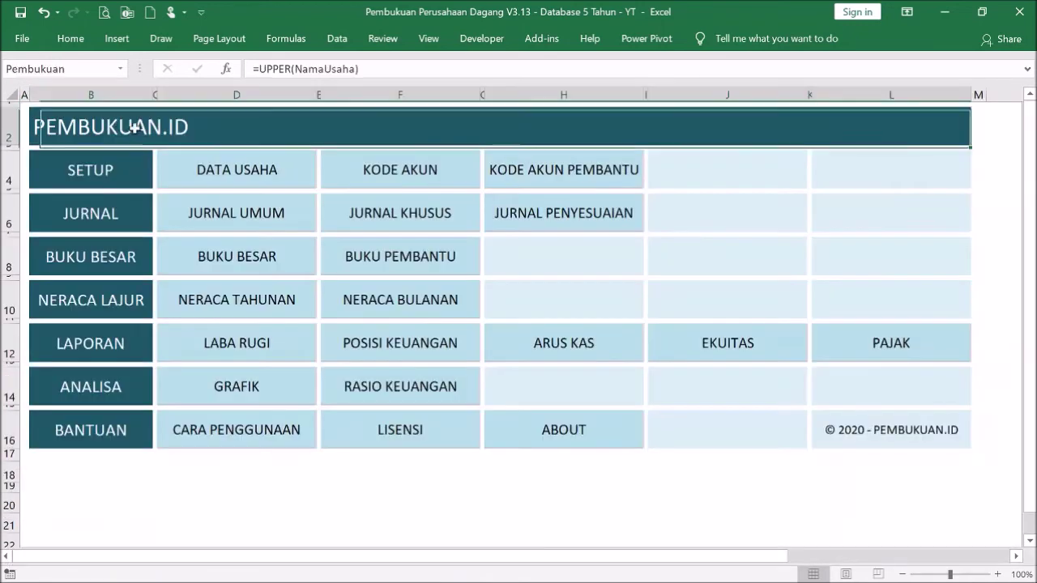
{"action": "left_click", "coordinate": [276, 174]}
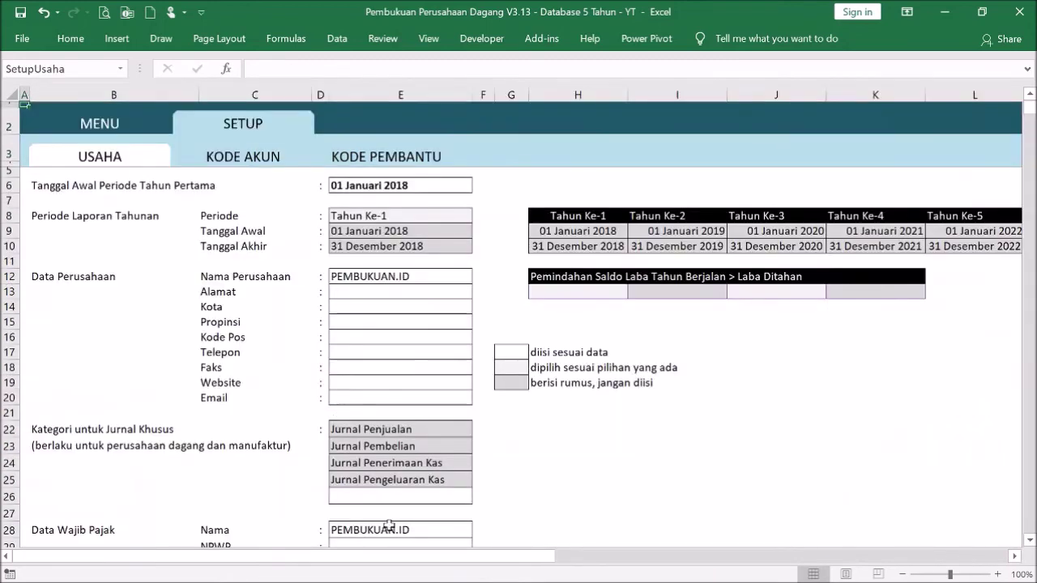
{"action": "scroll", "coordinate": [462, 414], "scroll_direction": "down", "scroll_amount": 1}
{"action": "left_click", "coordinate": [393, 503]}
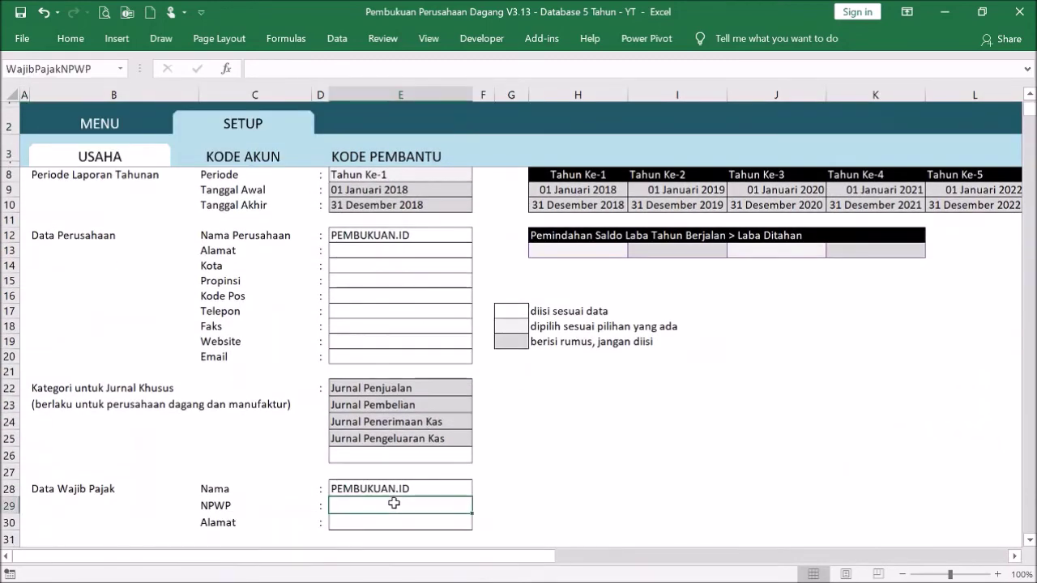
{"action": "type", "text": "'2"}
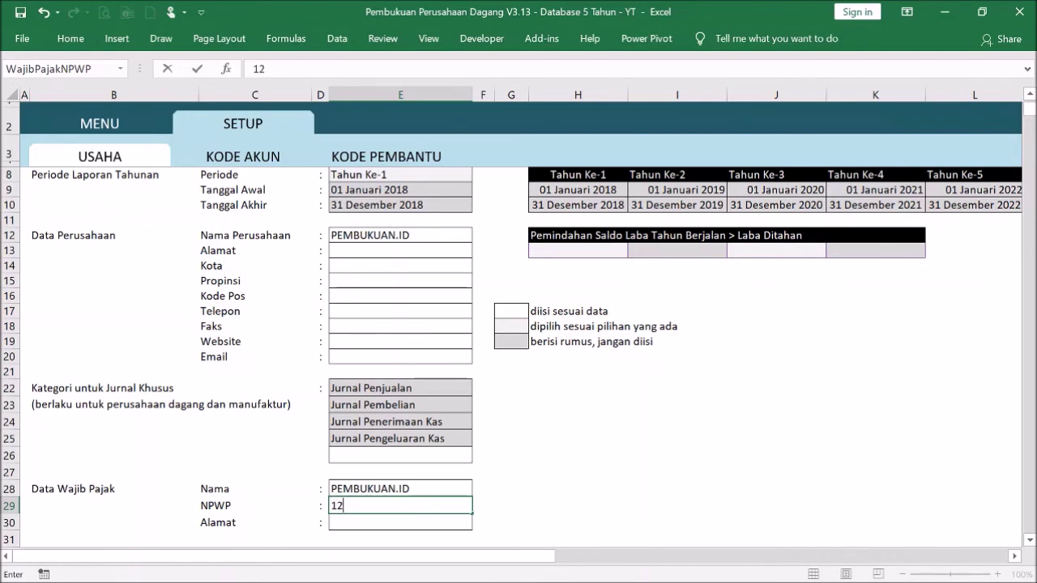
{"action": "type", "text": ".345.678"}
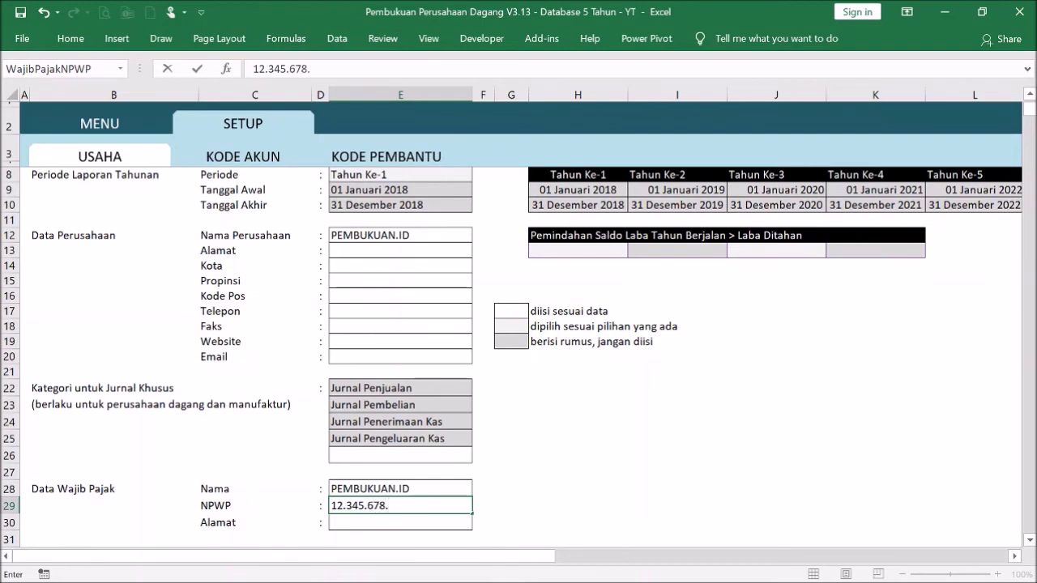
{"action": "type", "text": ".1.234.567"}
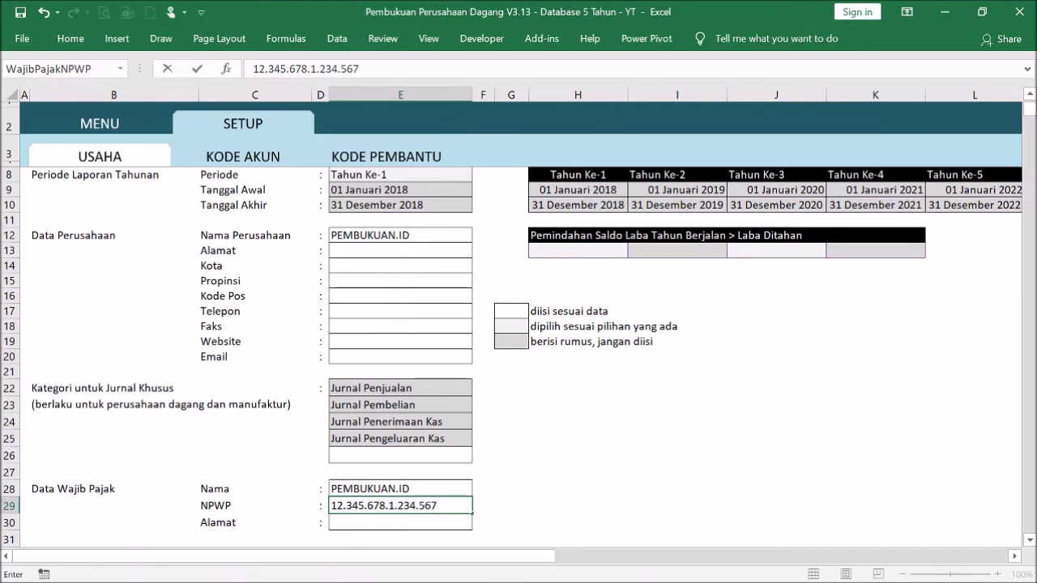
{"action": "left_click", "coordinate": [553, 472]}
Check how the NPWP fills the digit boxes on tax form 8A
{"action": "scroll", "coordinate": [558, 456], "scroll_direction": "up", "scroll_amount": 1}
{"action": "left_click", "coordinate": [96, 123]}
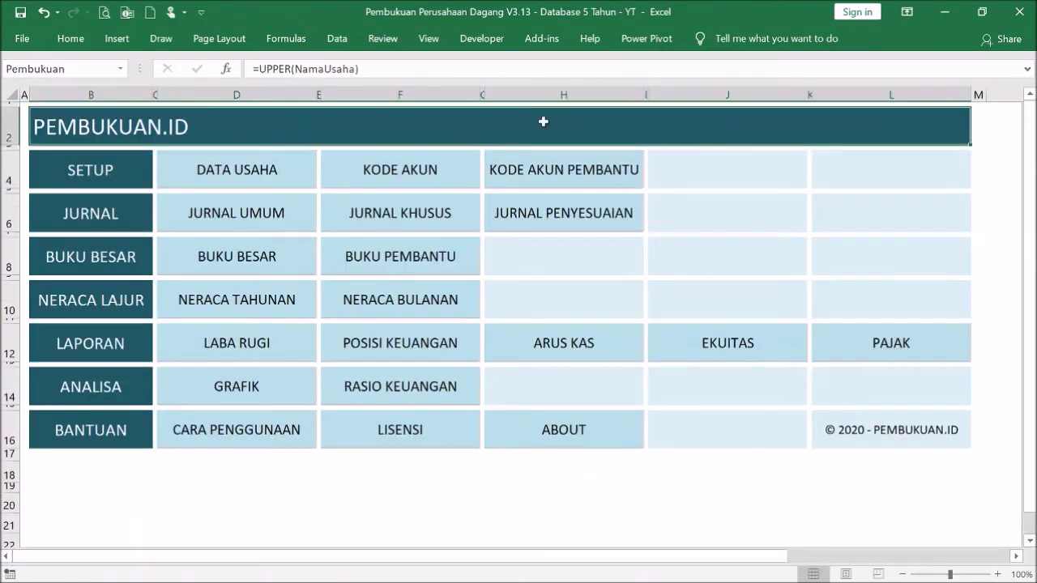
{"action": "left_click", "coordinate": [886, 345]}
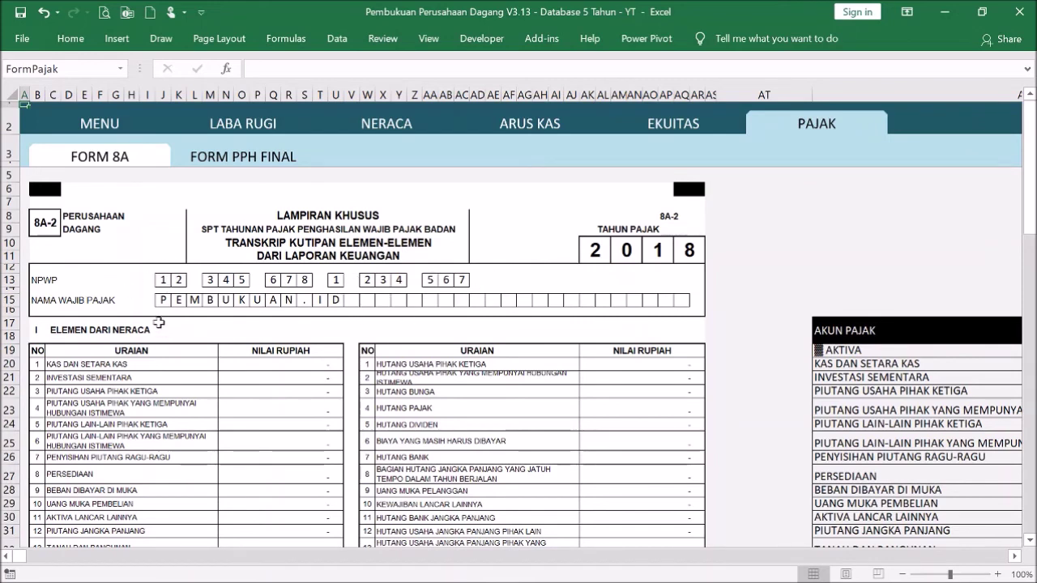
Examine the Pemindahan Saldo Laba Tahun Berjalan > Laba Ditahan section in DATA USAHA and the account choices offered for current-year profit
{"action": "left_click", "coordinate": [80, 127]}
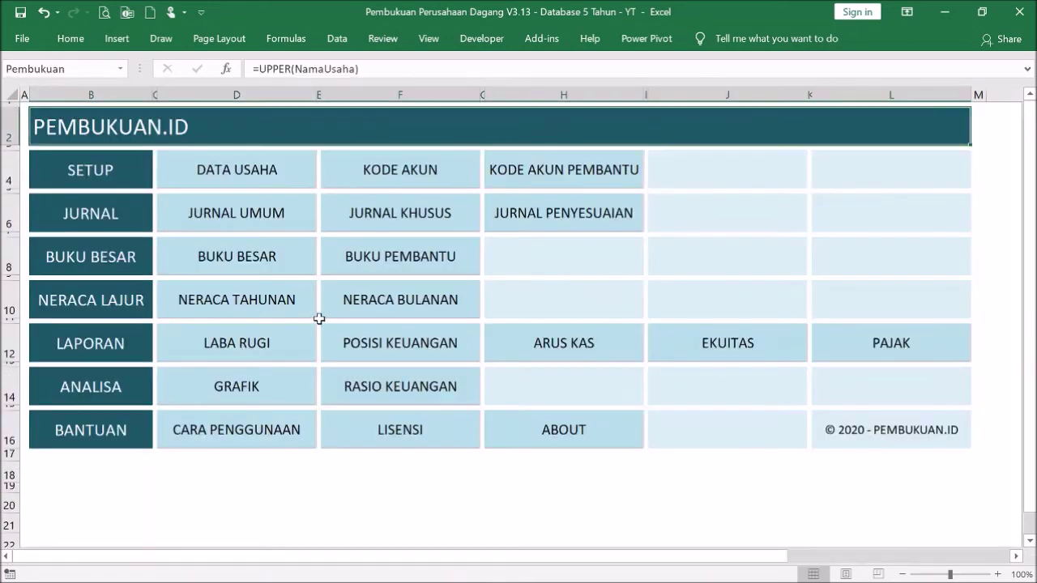
{"action": "left_click", "coordinate": [310, 170]}
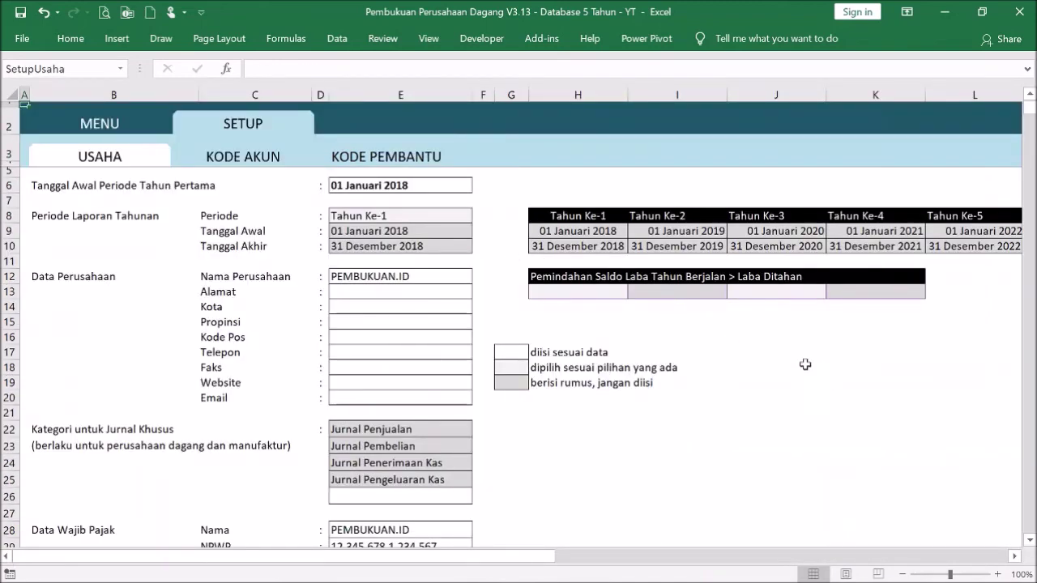
{"action": "left_click_drag", "start_coordinate": [557, 274], "coordinate": [873, 279]}
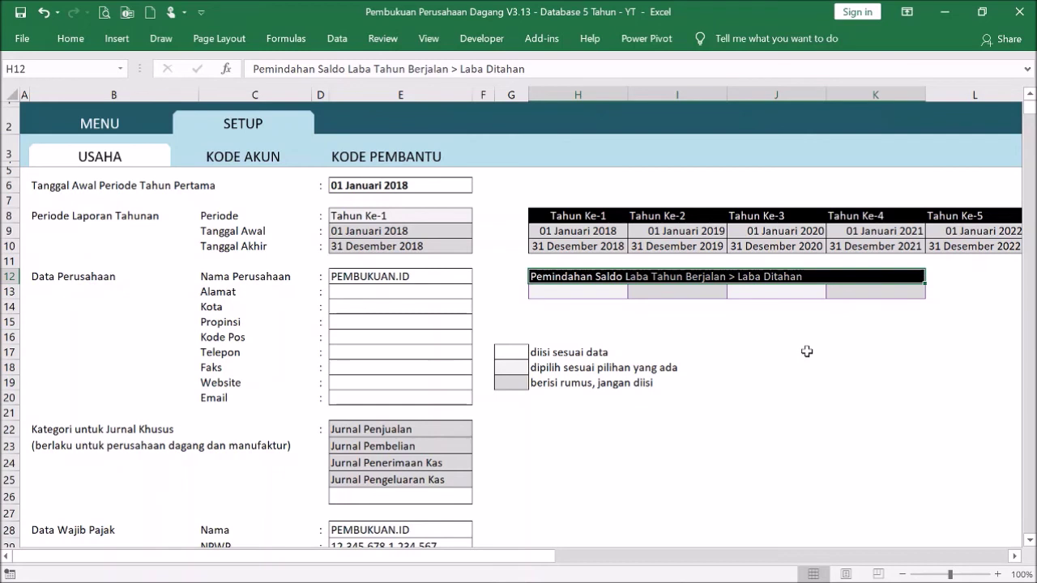
{"action": "left_click", "coordinate": [594, 293]}
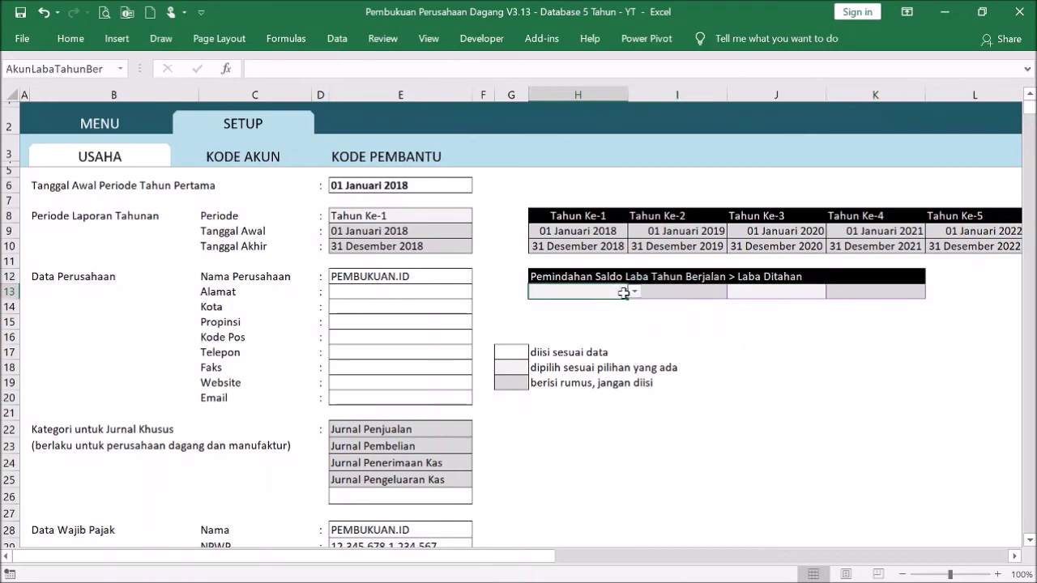
{"action": "left_click", "coordinate": [635, 292]}
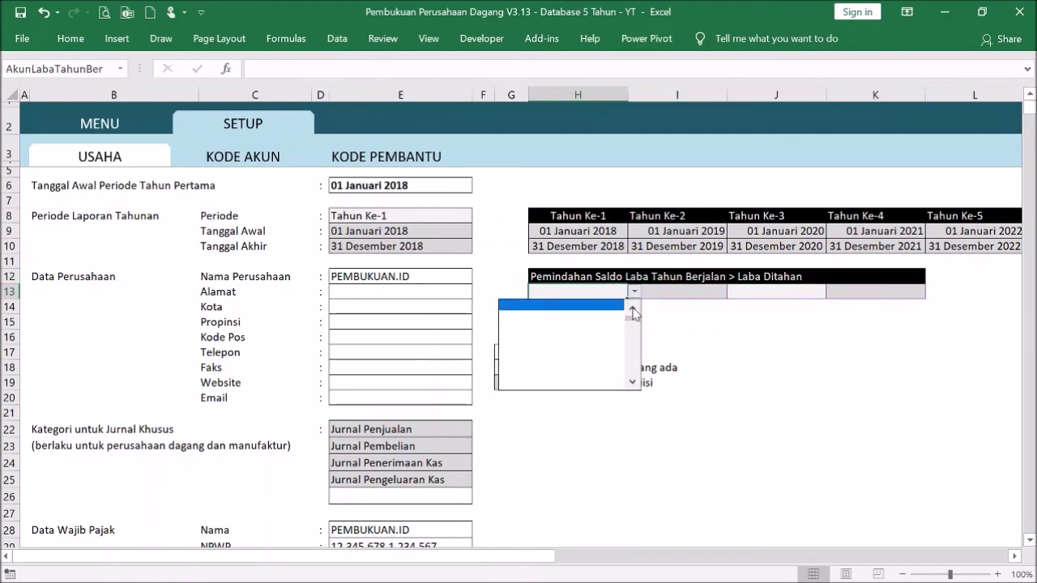
{"action": "left_click", "coordinate": [620, 292]}
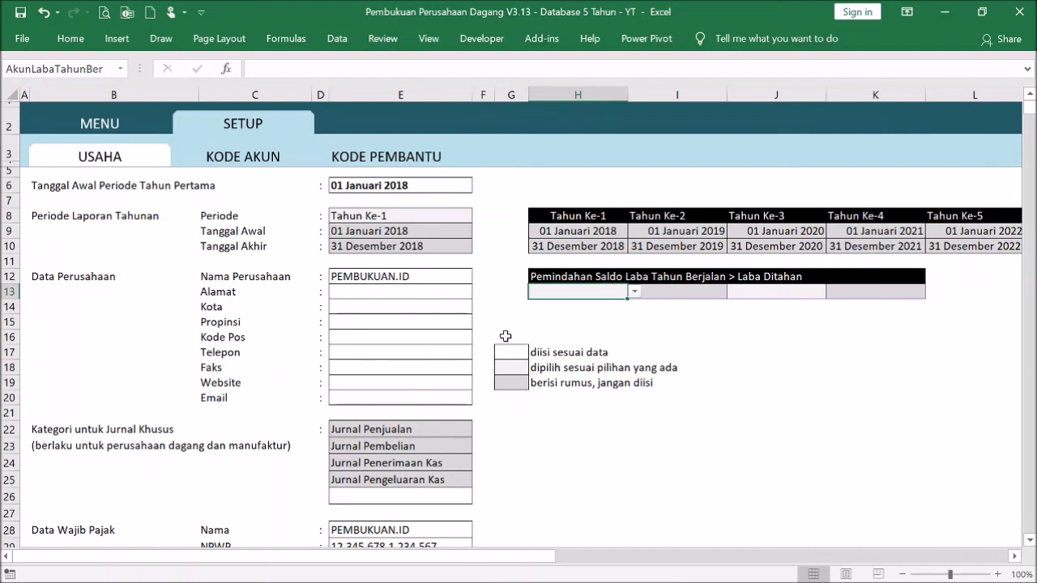
Read the cell-colour legend beside the company data, covering the data-entry, selection and formula cell types
{"action": "left_click", "coordinate": [474, 337]}
{"action": "left_click", "coordinate": [683, 339]}
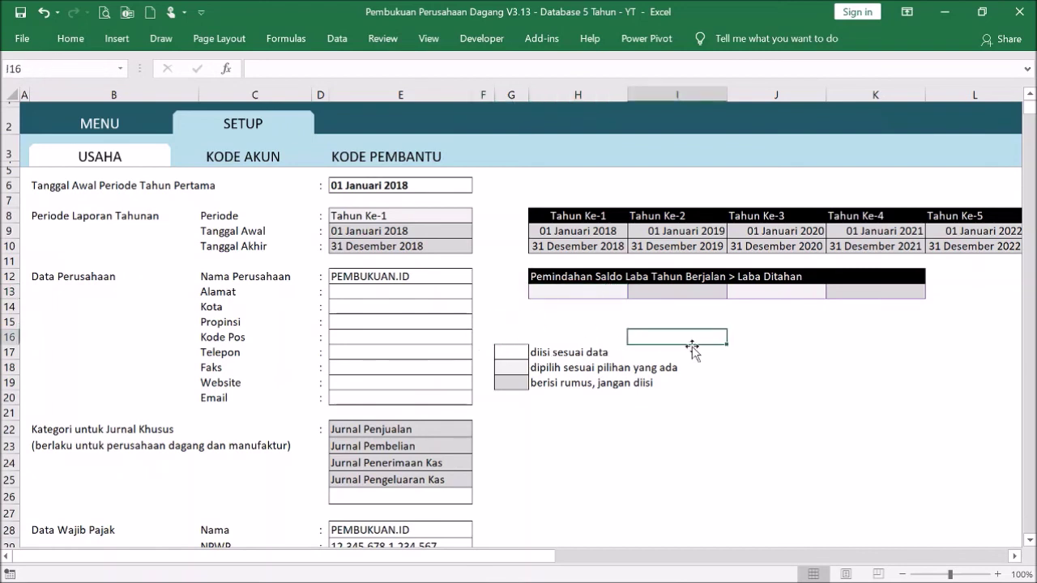
{"action": "left_click", "coordinate": [721, 381]}
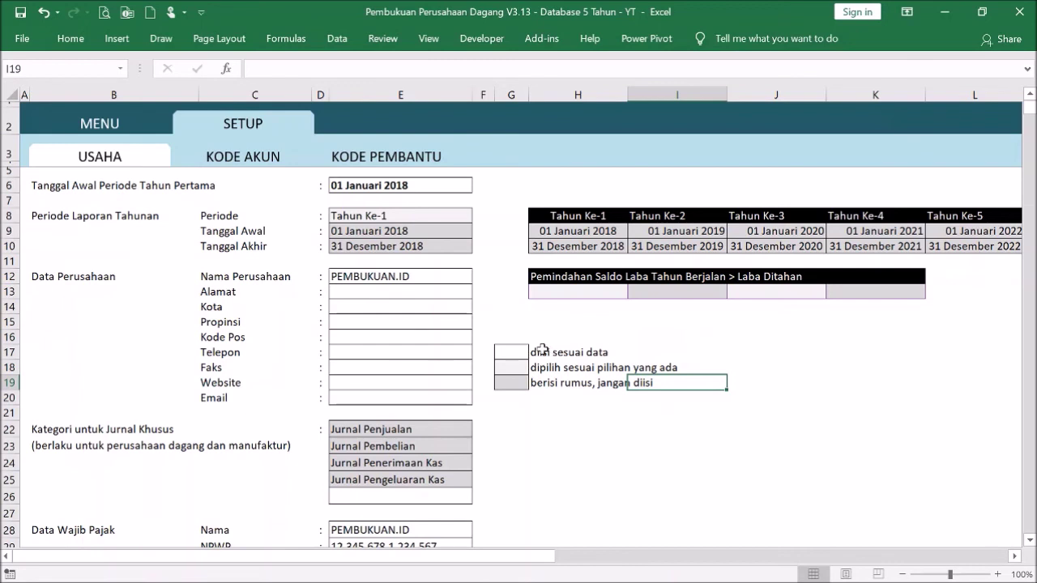
{"action": "left_click_drag", "start_coordinate": [541, 349], "coordinate": [735, 409]}
{"action": "left_click", "coordinate": [691, 395]}
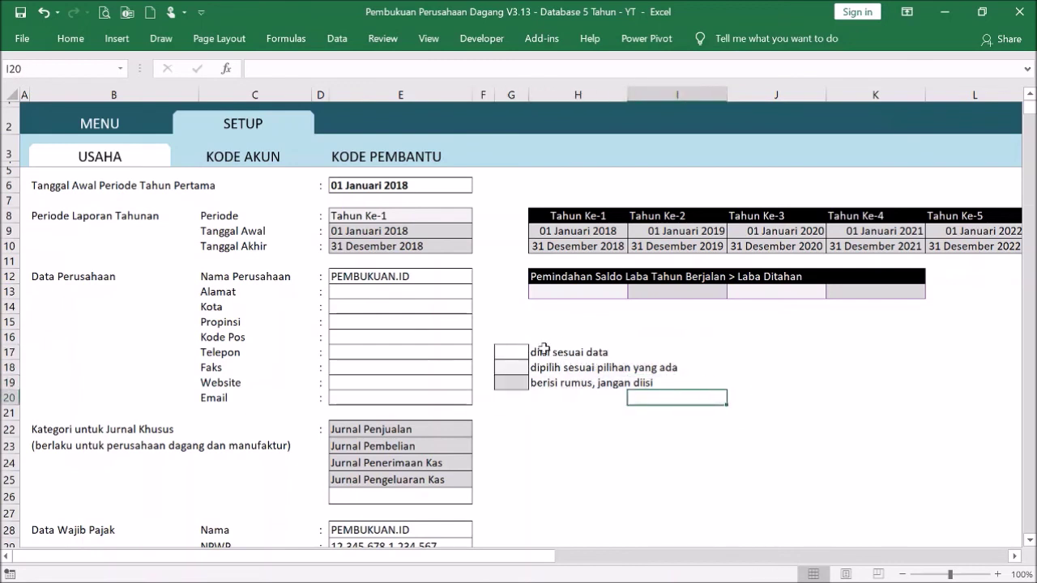
{"action": "left_click", "coordinate": [776, 369]}
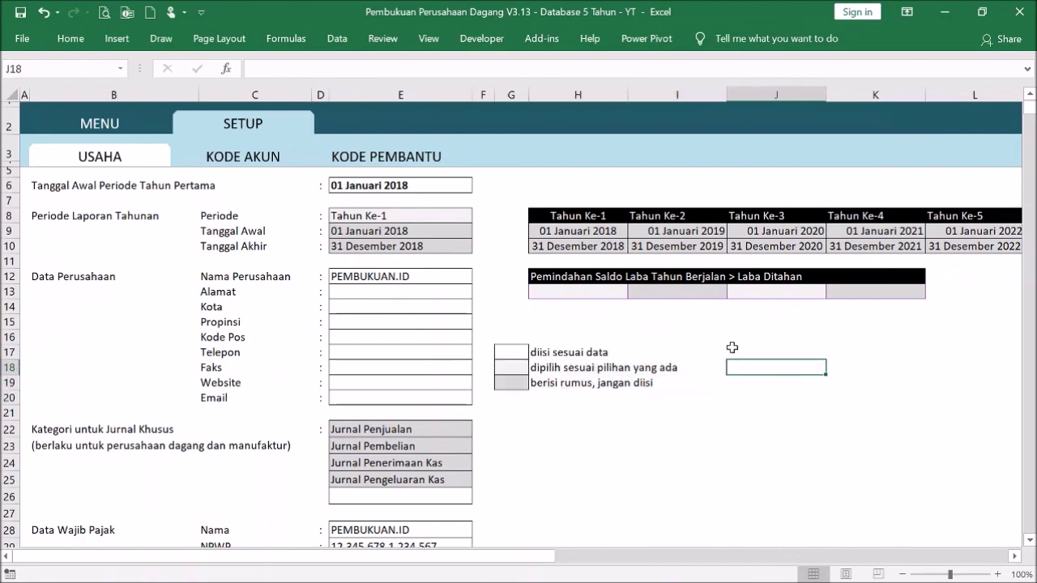
{"action": "left_click", "coordinate": [712, 407]}
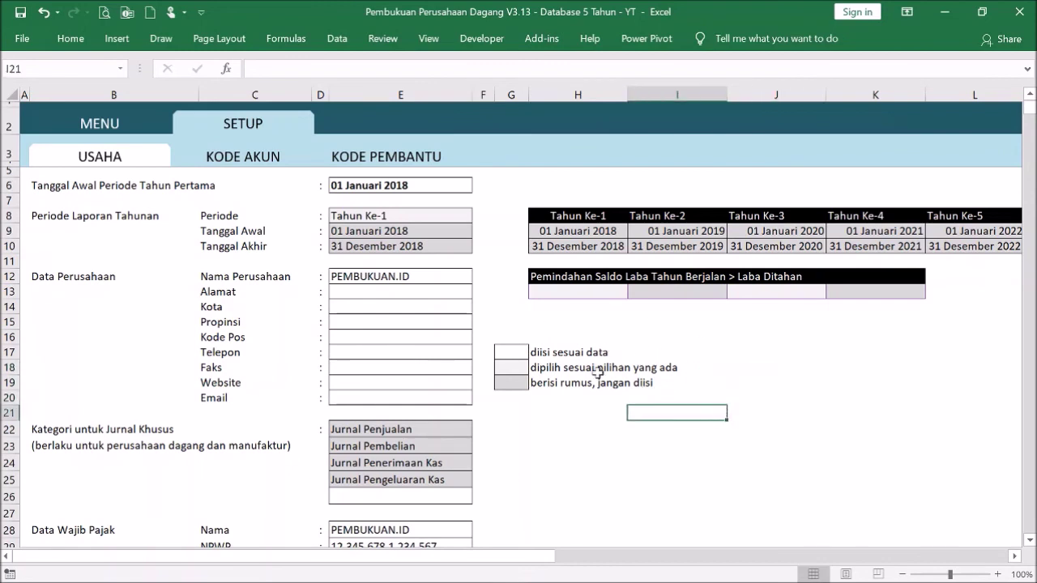
Compare each legend colour with the sheet's fields, checking the Periode choice list and the formula behind Tanggal Awal
{"action": "left_click", "coordinate": [524, 353]}
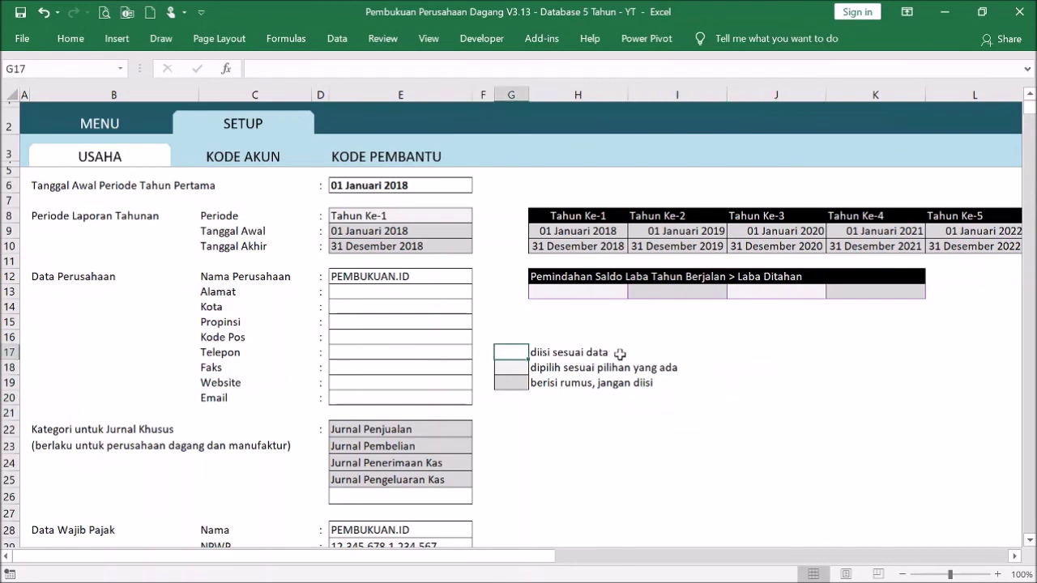
{"action": "left_click", "coordinate": [519, 371]}
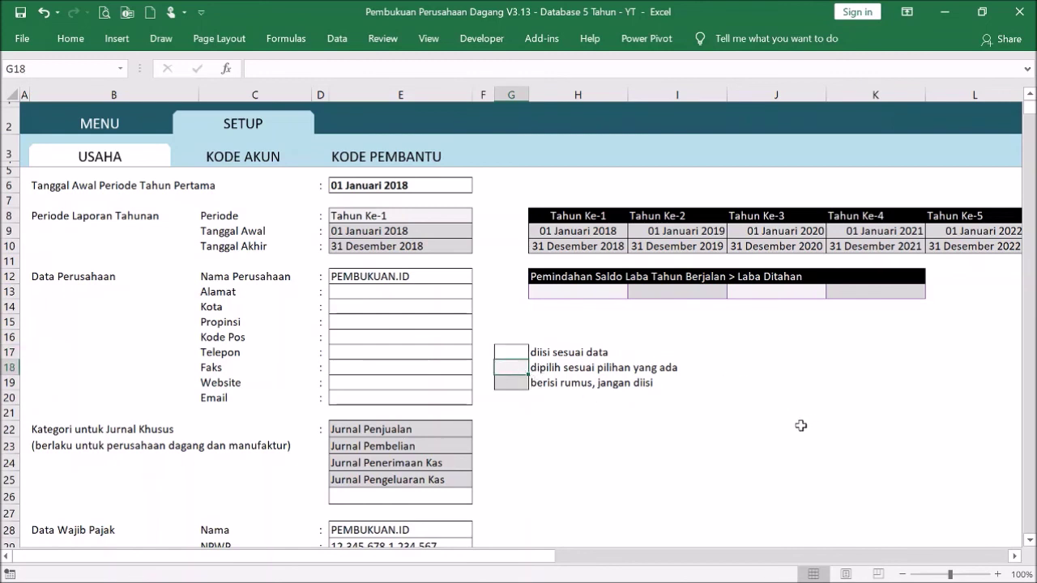
{"action": "left_click", "coordinate": [454, 216]}
{"action": "left_click", "coordinate": [480, 216]}
{"action": "left_click", "coordinate": [479, 215]}
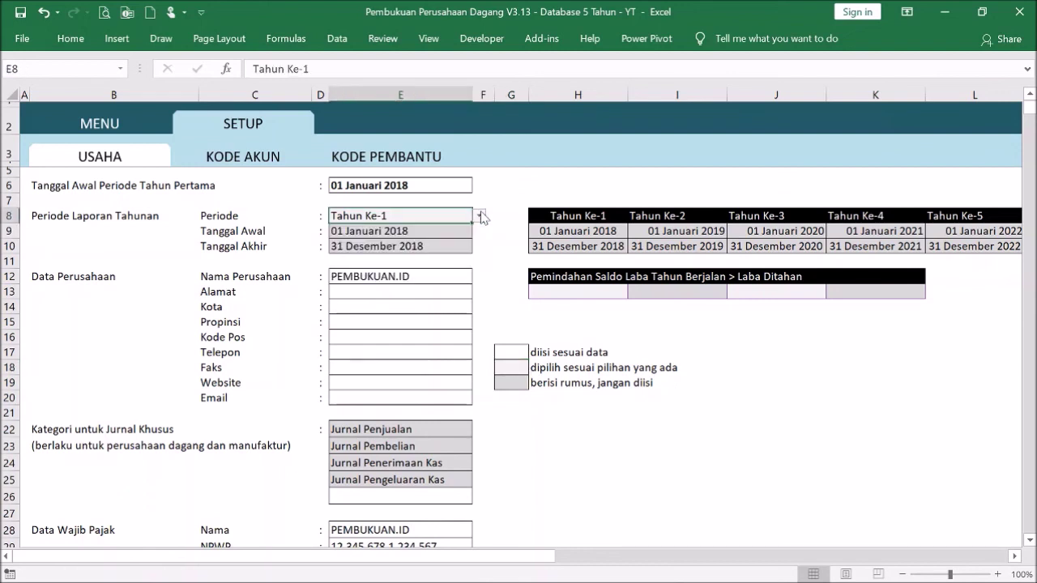
{"action": "left_click", "coordinate": [520, 384]}
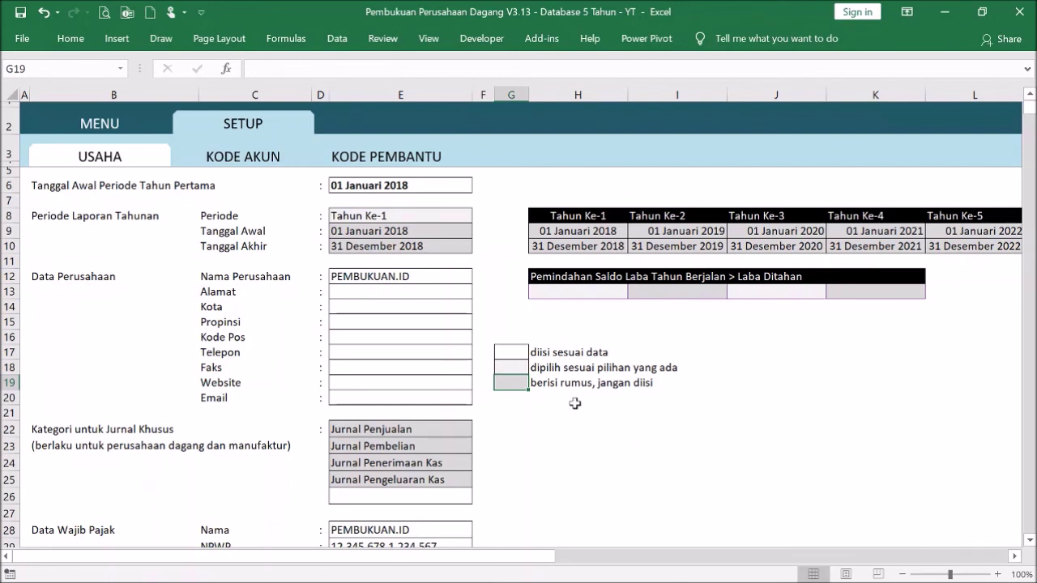
{"action": "left_click", "coordinate": [453, 234]}
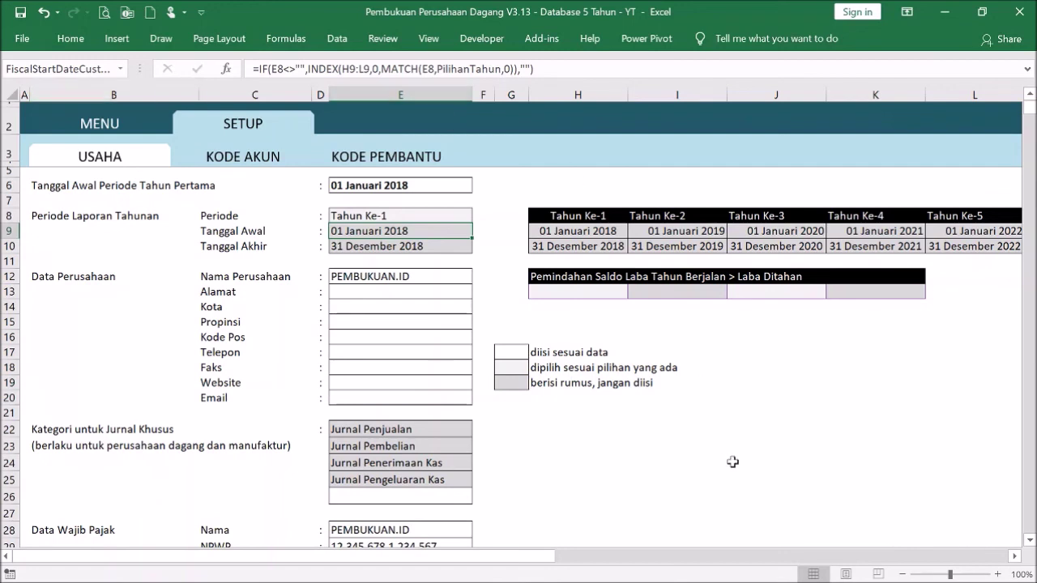
{"action": "left_click", "coordinate": [723, 430]}
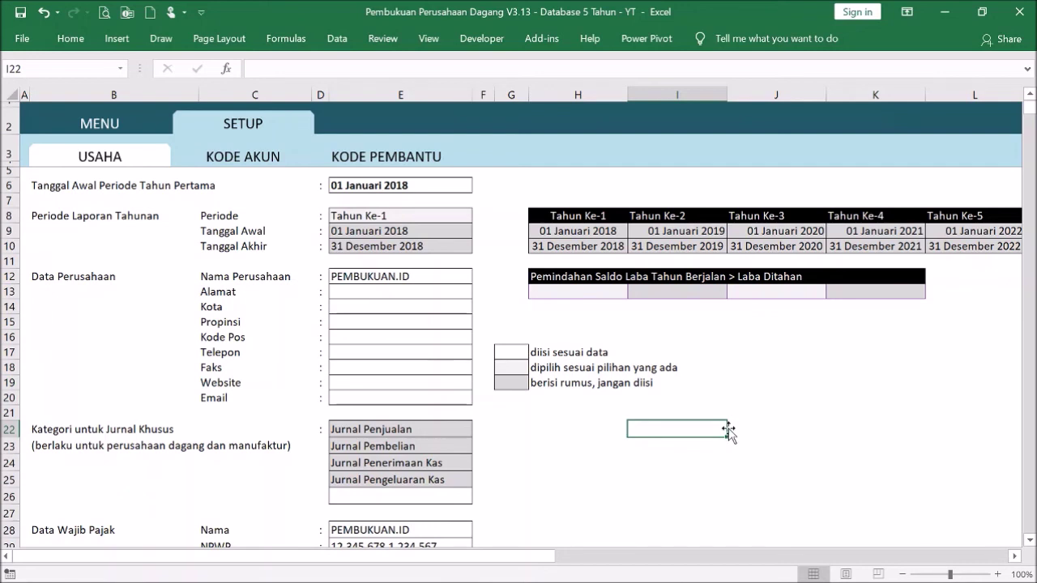
{"action": "left_click", "coordinate": [746, 378]}
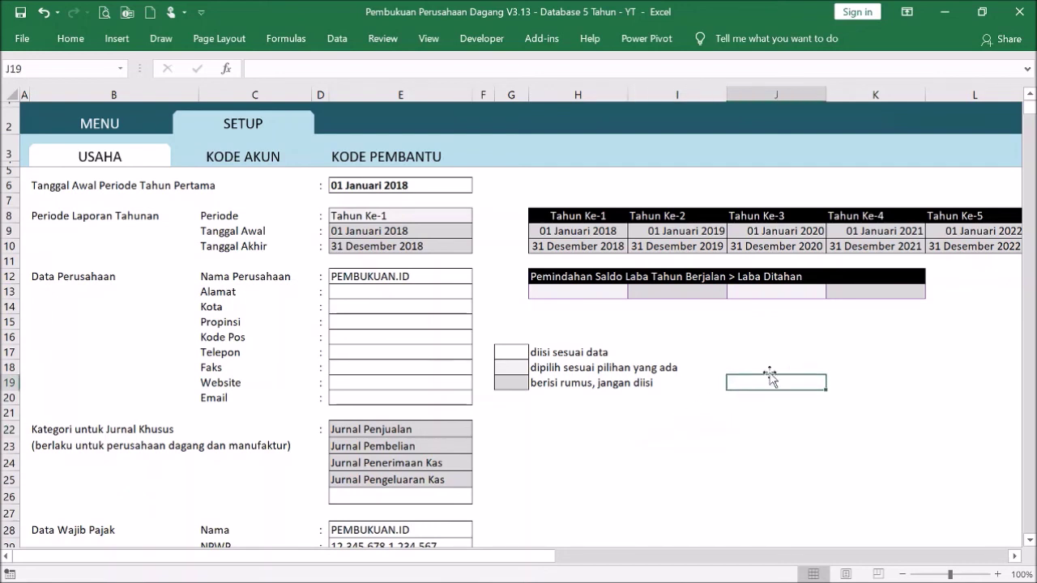
{"action": "left_click", "coordinate": [803, 352]}
{"action": "scroll", "coordinate": [778, 398], "scroll_direction": "down", "scroll_amount": 3}
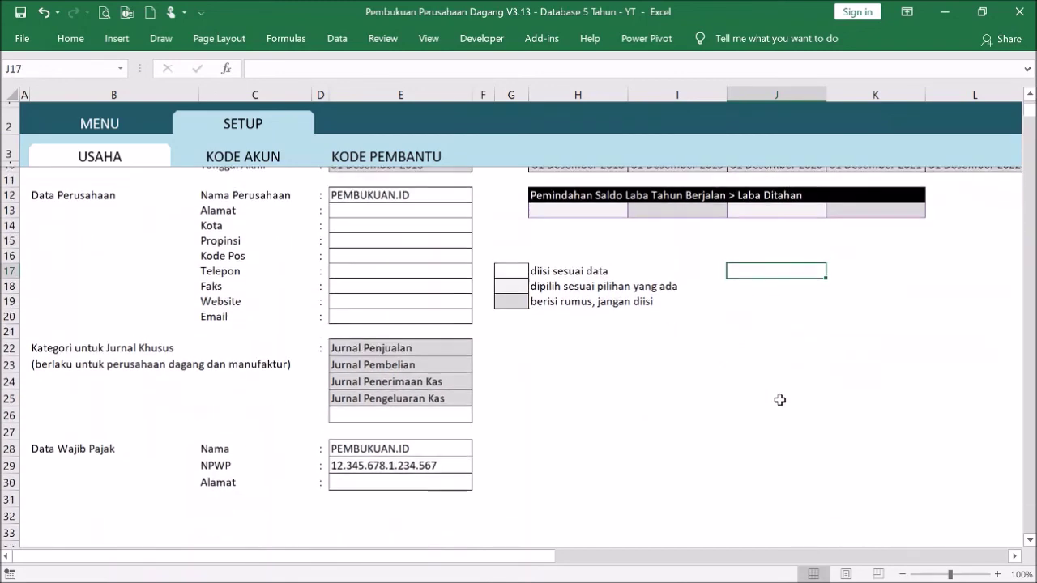
{"action": "scroll", "coordinate": [779, 400], "scroll_direction": "up", "scroll_amount": 3}
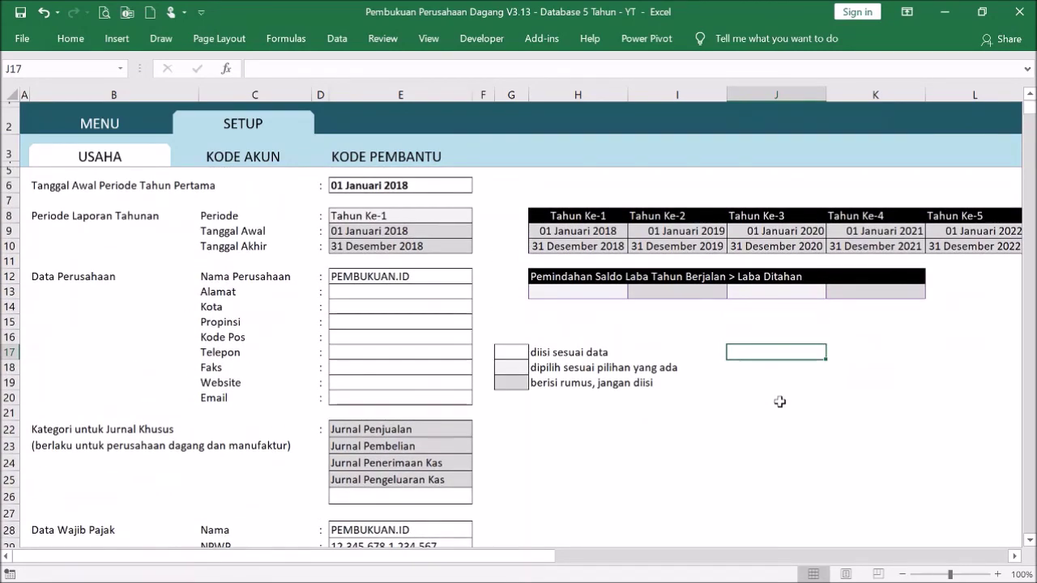